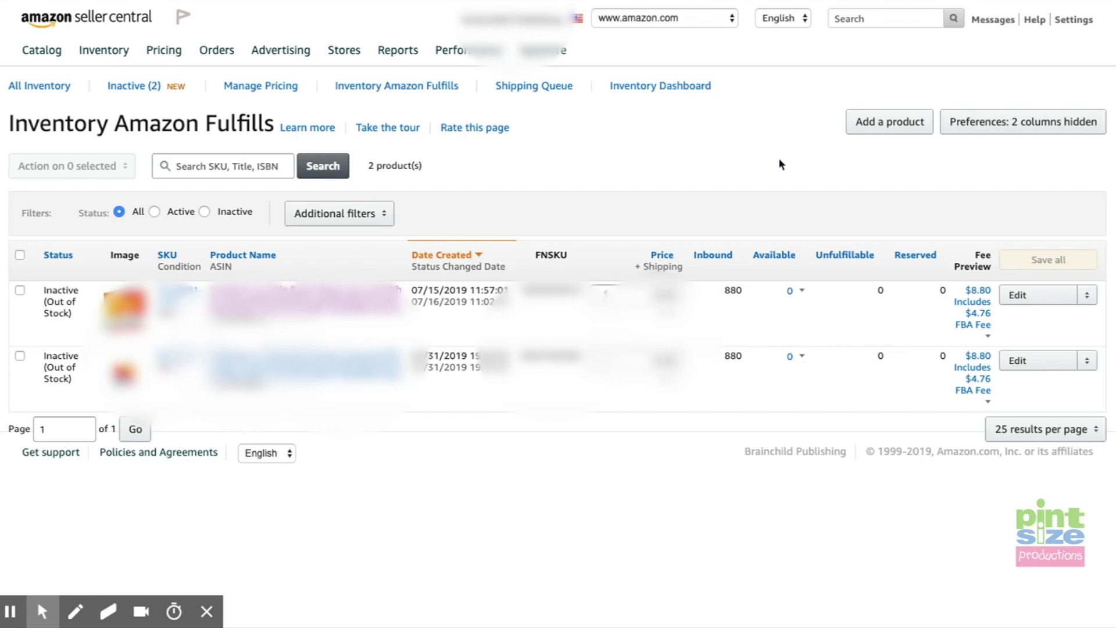
- Start sending inventory for the first listed product, creating a new shipping plan with case-packed products
{"action": "mouse_move", "coordinate": [94, 57]}
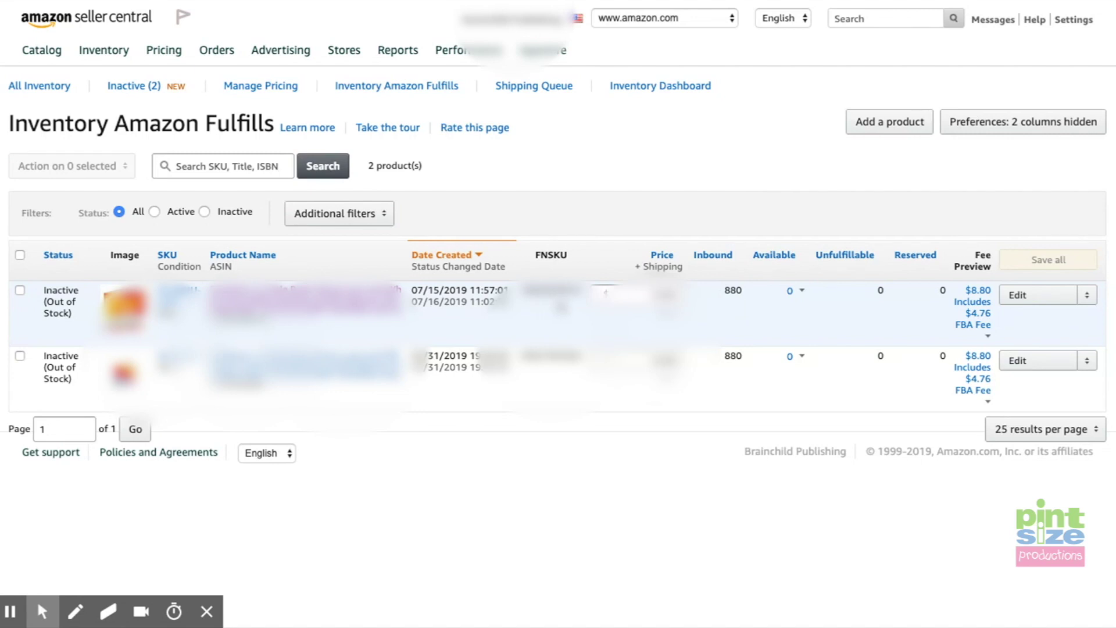
{"action": "left_click", "coordinate": [1086, 296]}
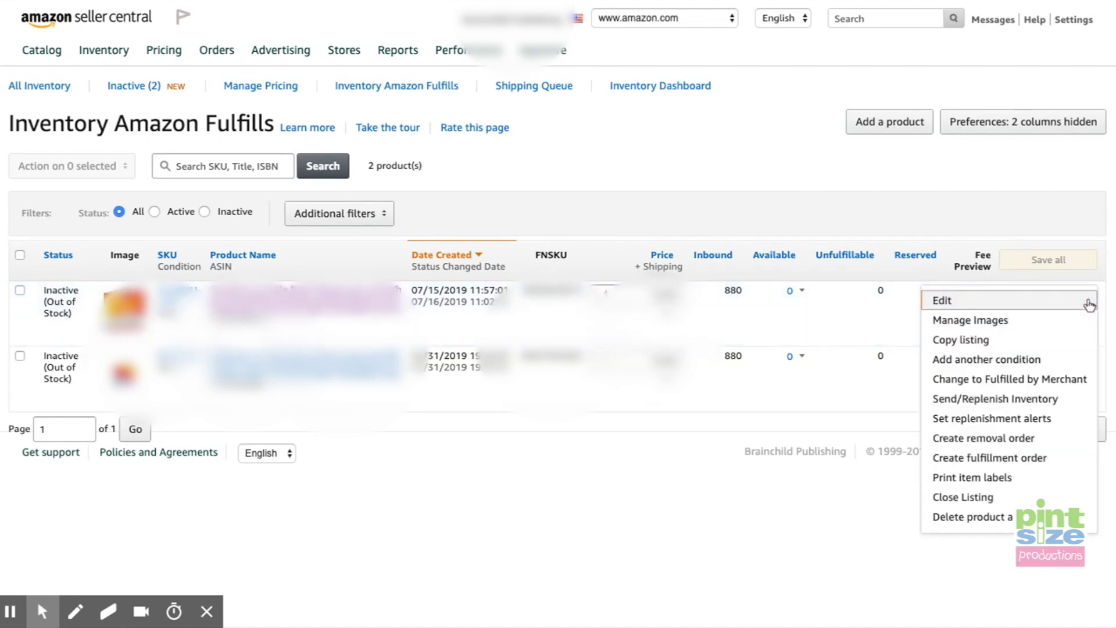
{"action": "left_click", "coordinate": [1029, 400]}
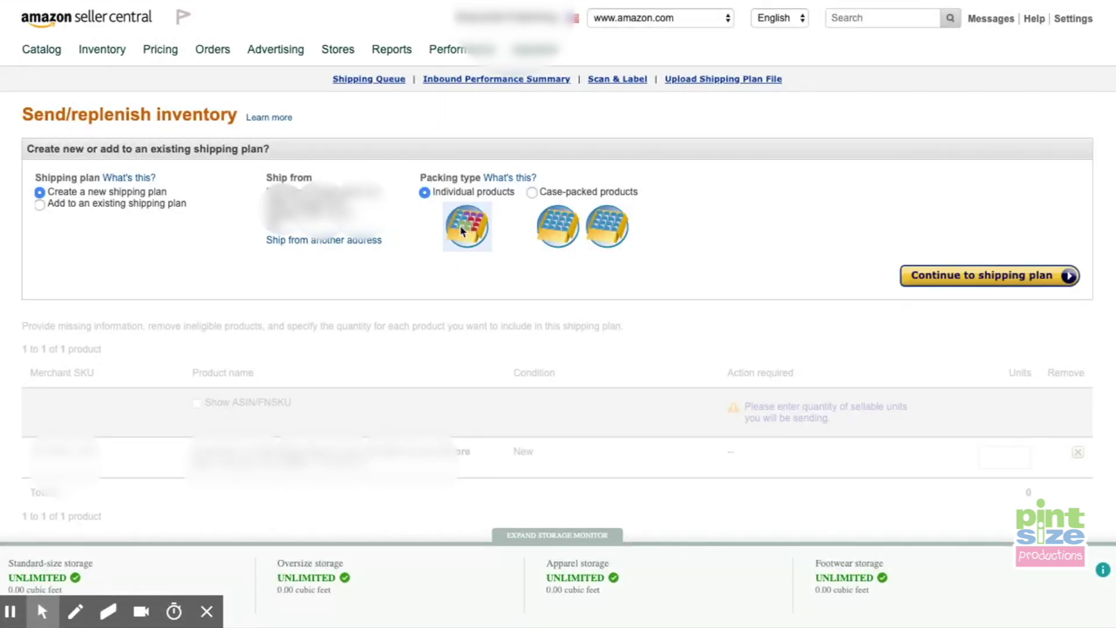
{"action": "left_click", "coordinate": [531, 193]}
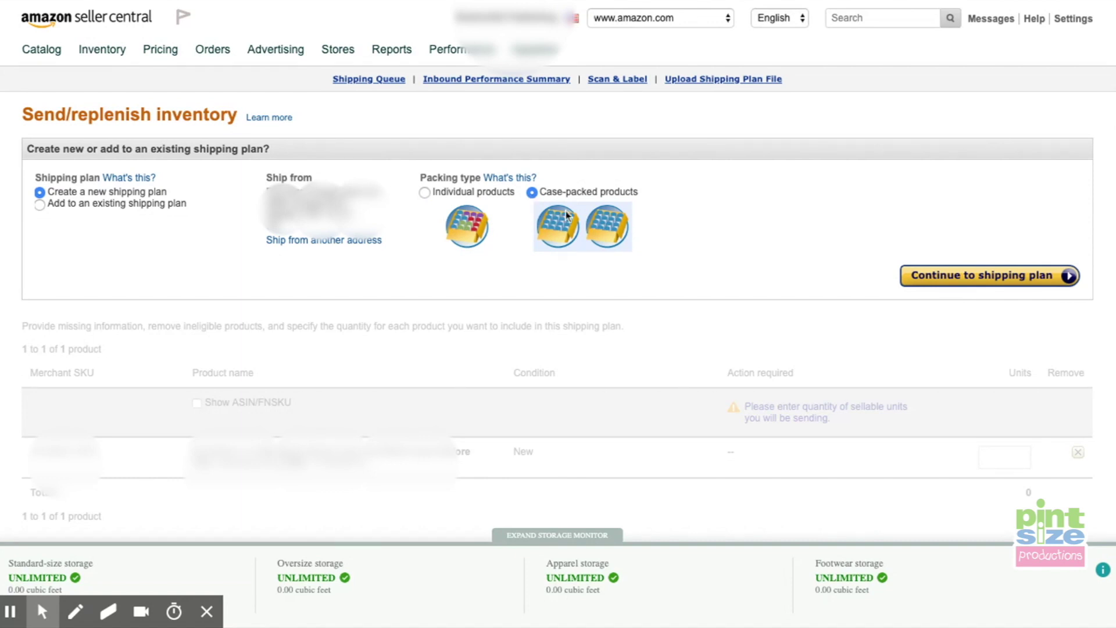
{"action": "left_click", "coordinate": [958, 279]}
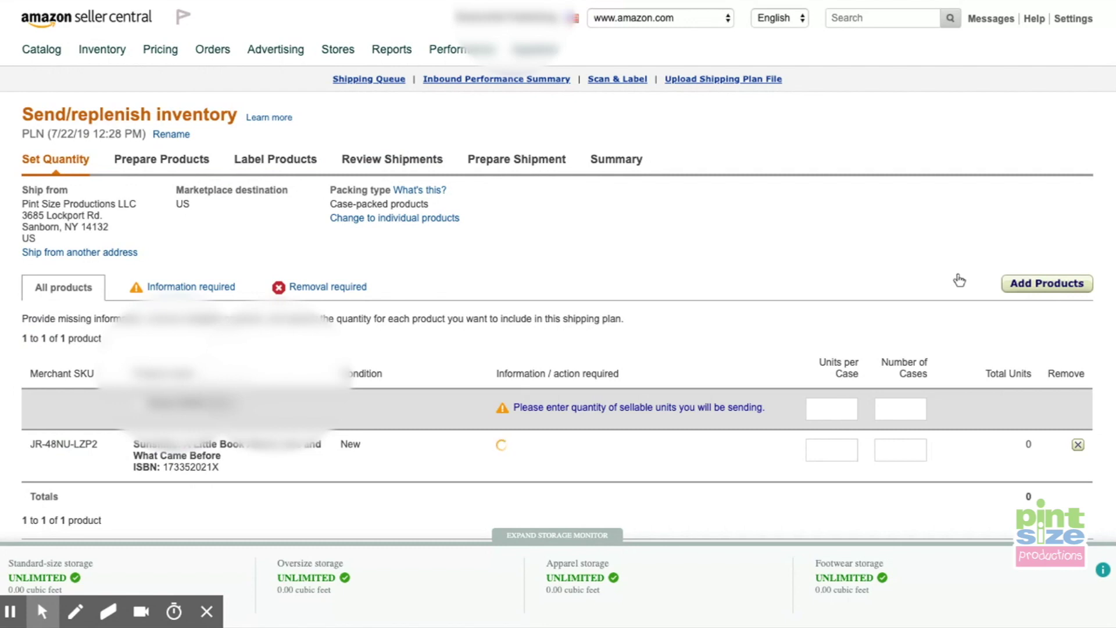
- Set the plan's quantity to 40 units per case and 22 cases, and continue to product preparation
{"action": "scroll", "coordinate": [959, 280], "scroll_direction": "down", "scroll_amount": 1}
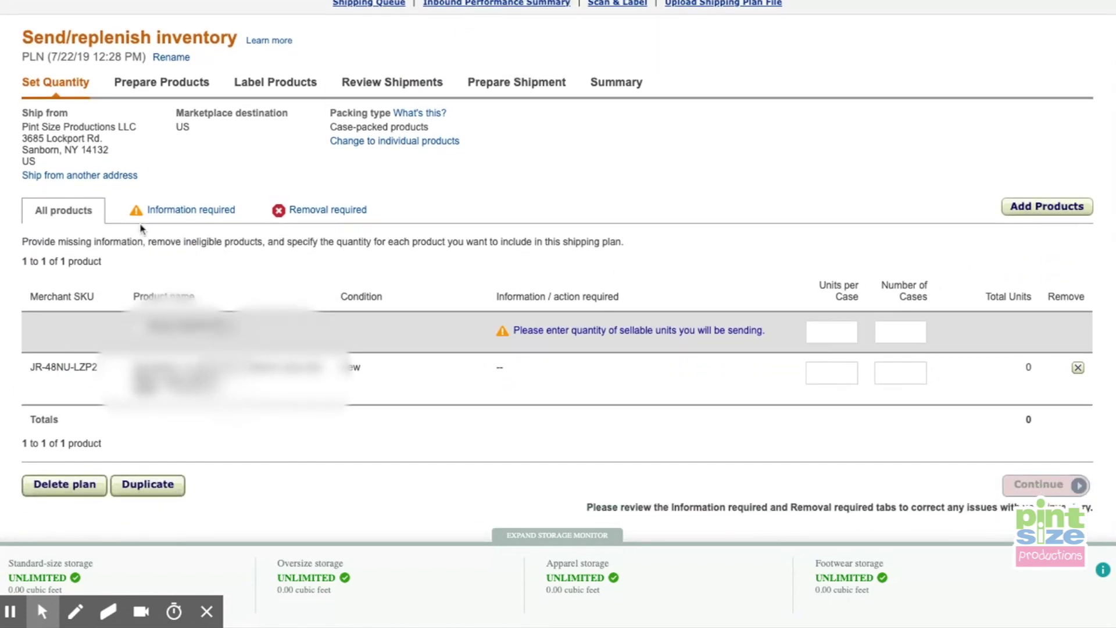
{"action": "scroll", "coordinate": [58, 218], "scroll_direction": "down", "scroll_amount": 1}
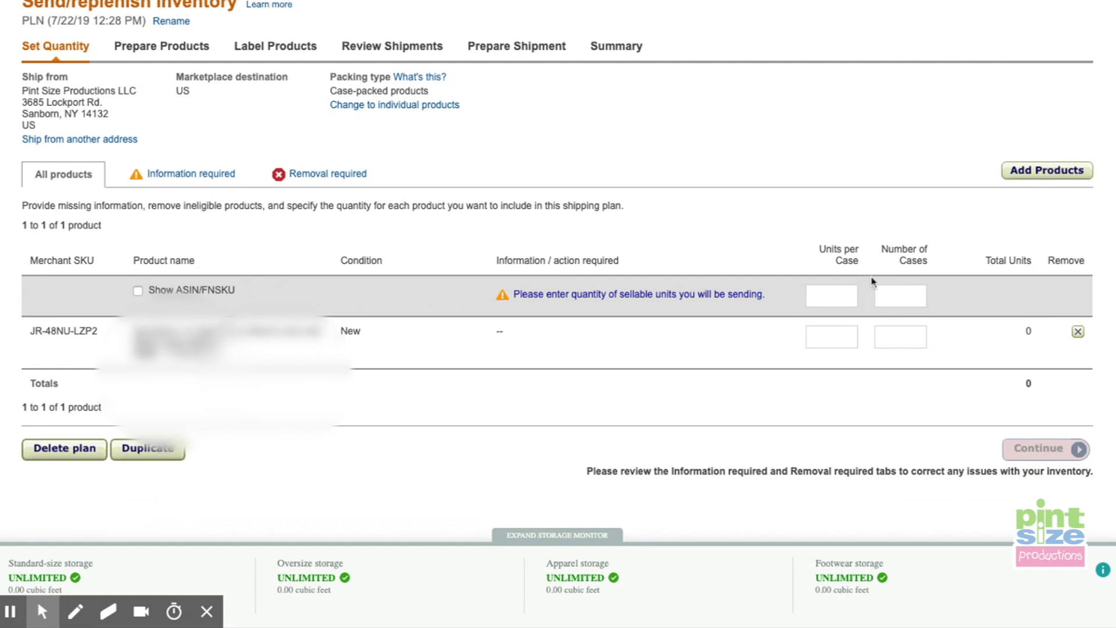
{"action": "left_click", "coordinate": [826, 296]}
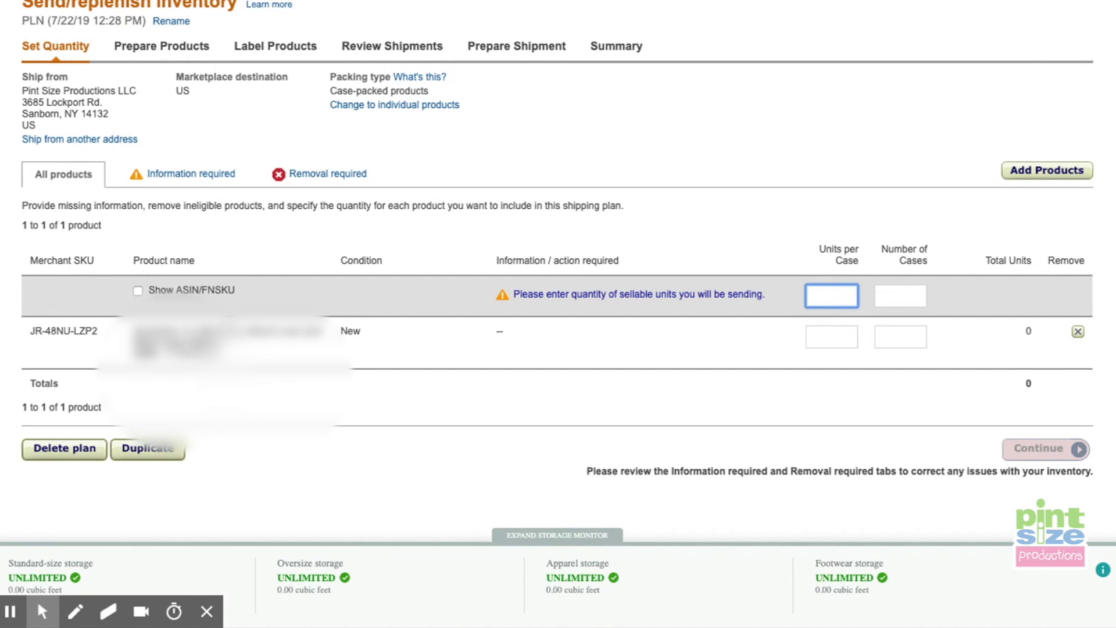
{"action": "type", "text": "40"}
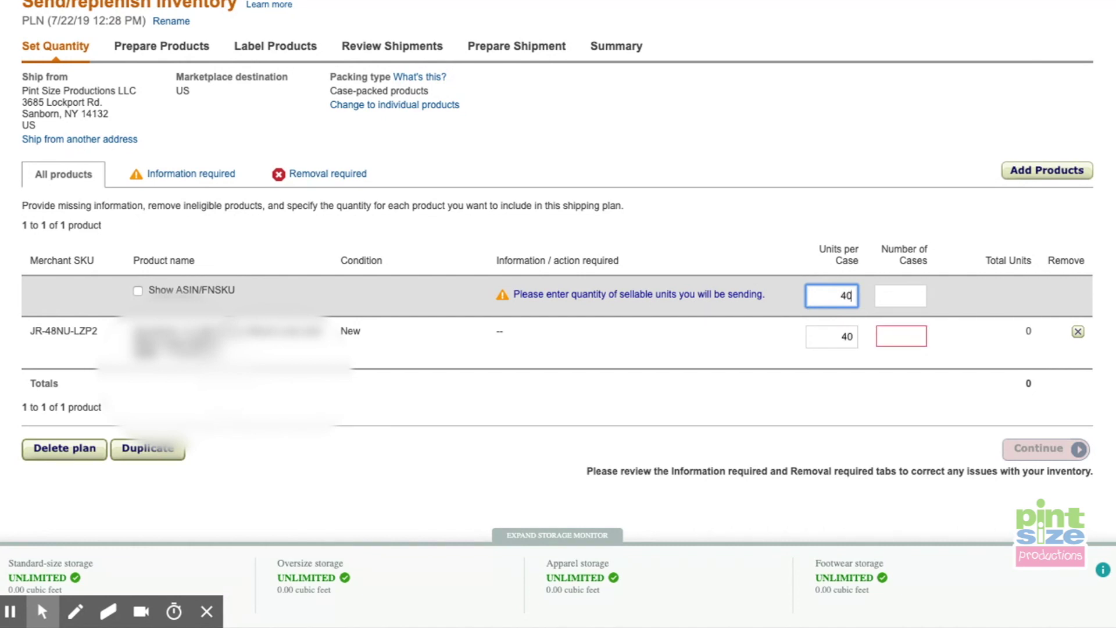
{"action": "left_click", "coordinate": [911, 297]}
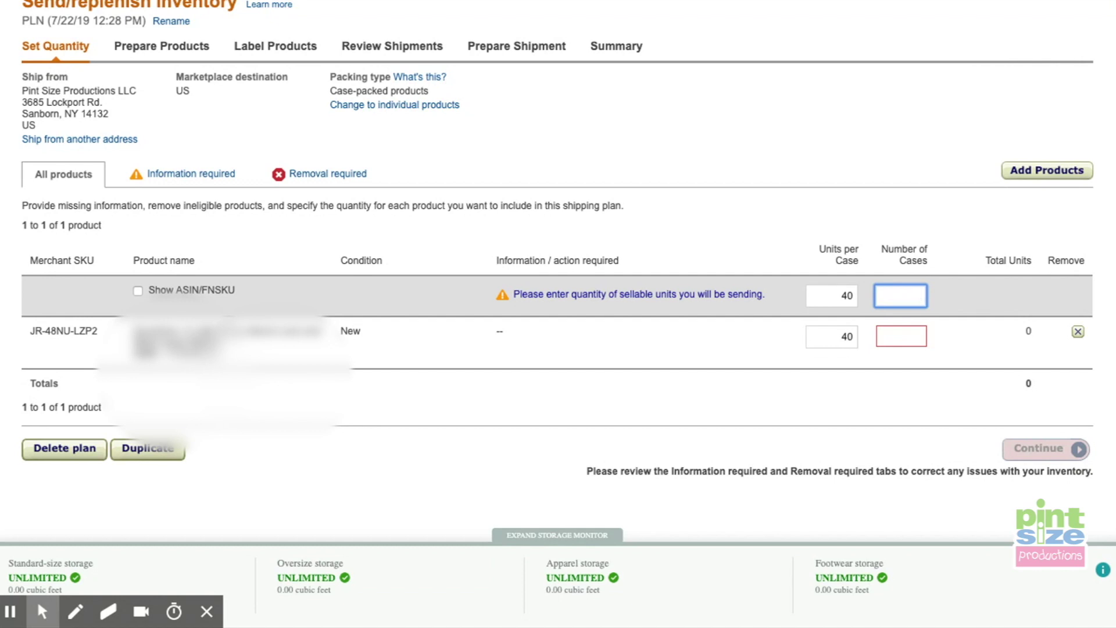
{"action": "type", "text": "22"}
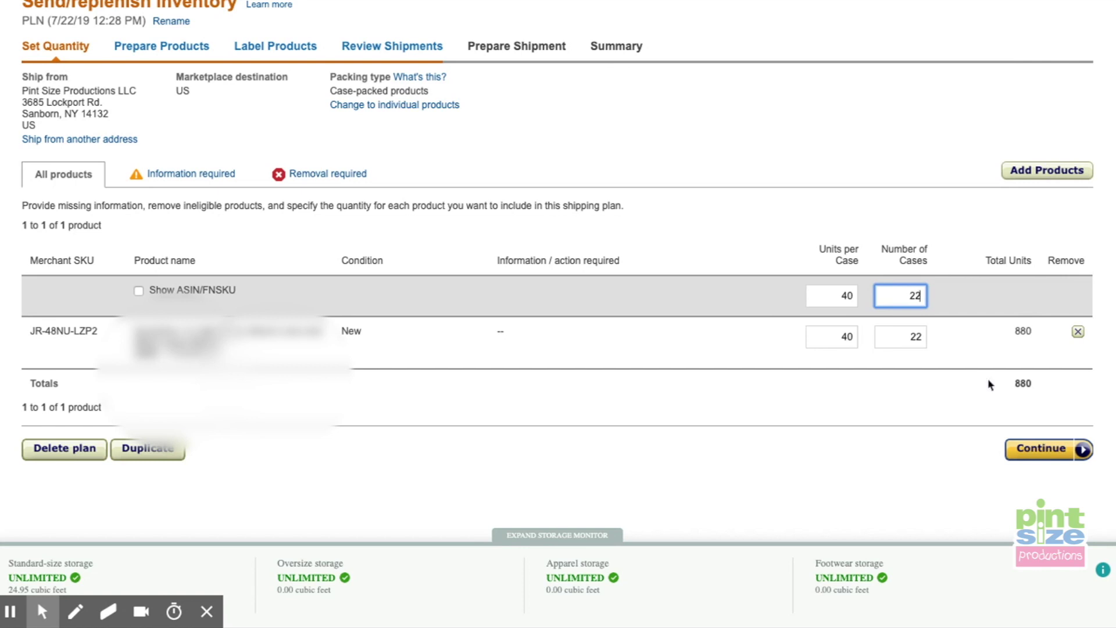
{"action": "left_click", "coordinate": [1053, 461]}
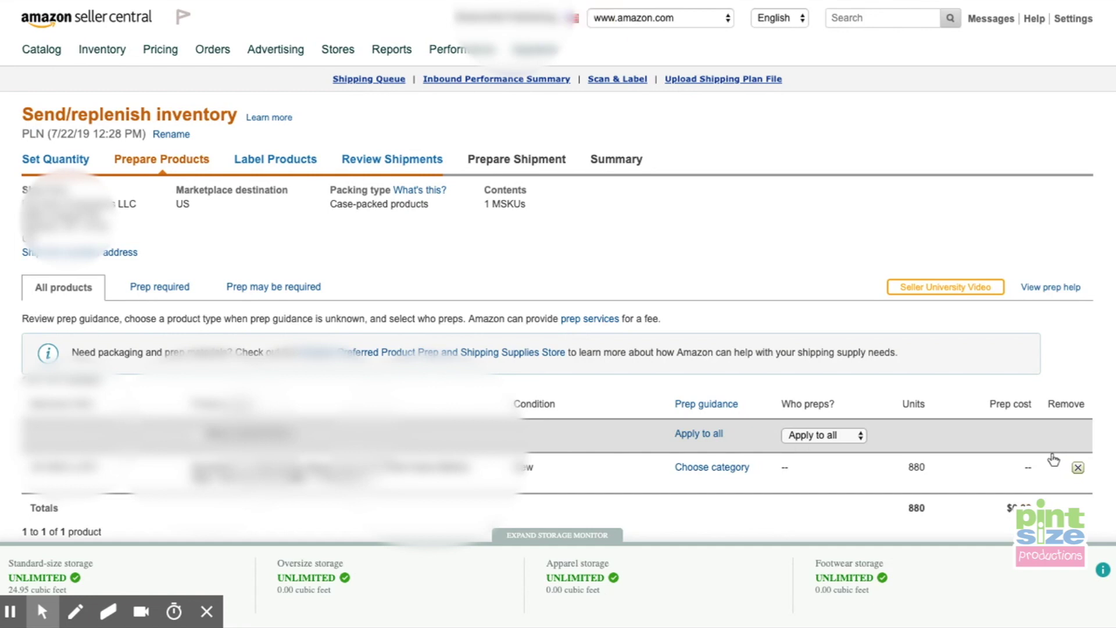
- Leave the product's prep category unset and continue to product labeling
{"action": "scroll", "coordinate": [832, 333], "scroll_direction": "down", "scroll_amount": 1}
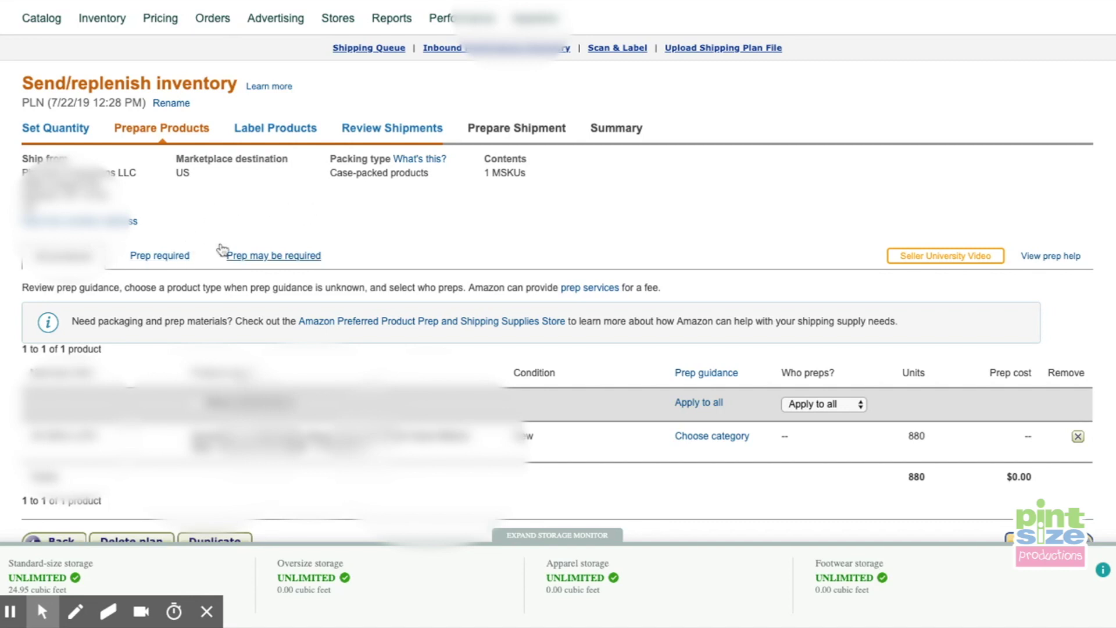
{"action": "scroll", "coordinate": [897, 387], "scroll_direction": "down", "scroll_amount": 1}
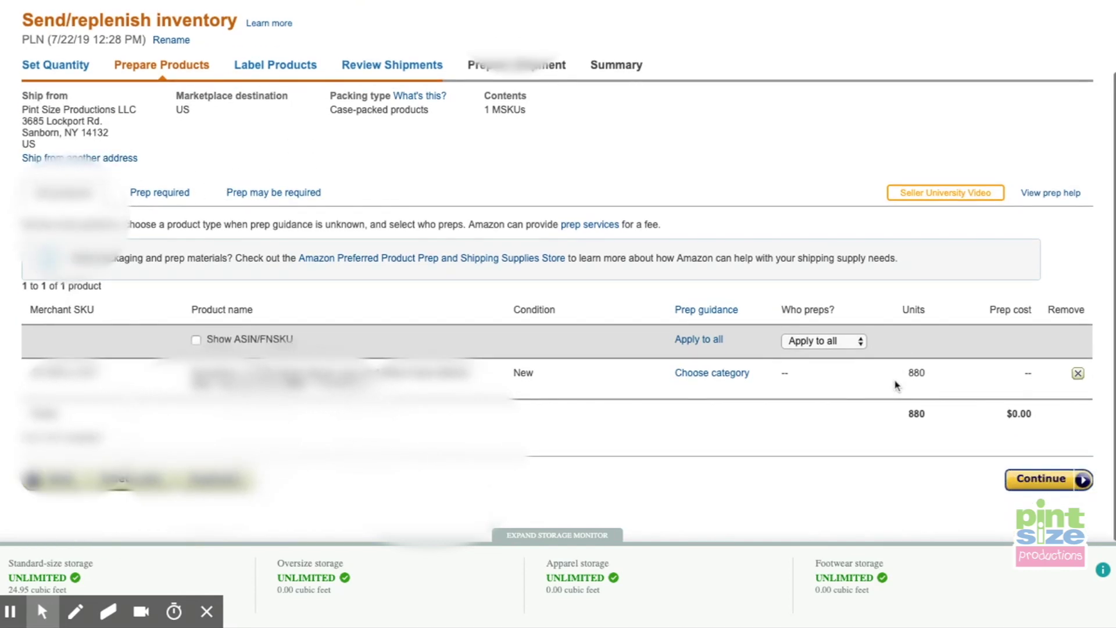
{"action": "left_click", "coordinate": [1058, 485]}
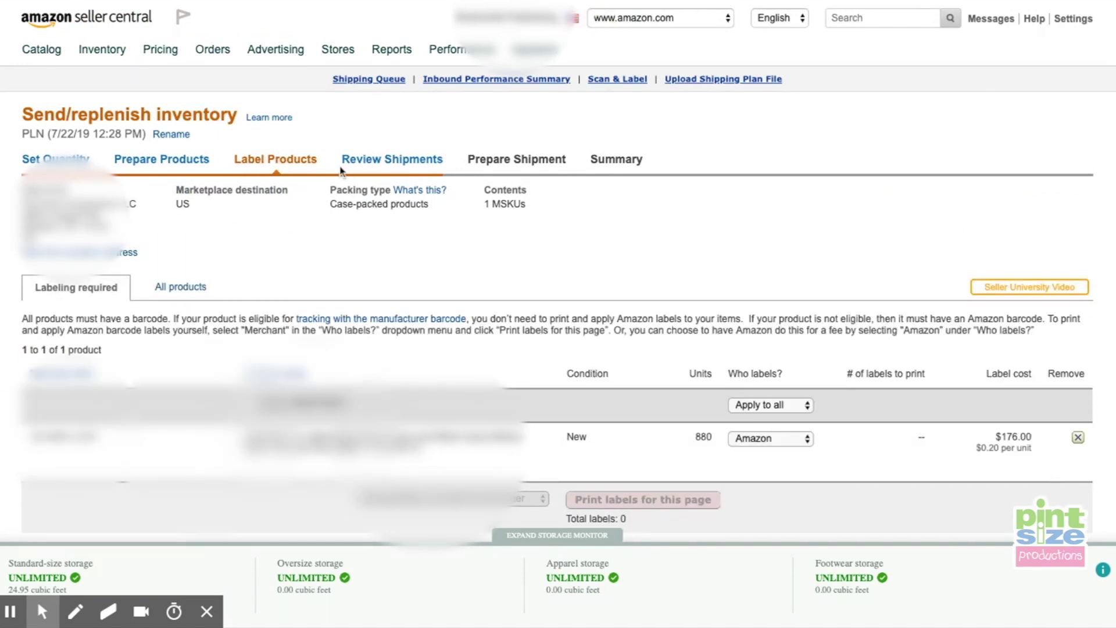
- Try Merchant as the labeler for the product, and set it back to Amazon
{"action": "scroll", "coordinate": [341, 171], "scroll_direction": "down", "scroll_amount": 1}
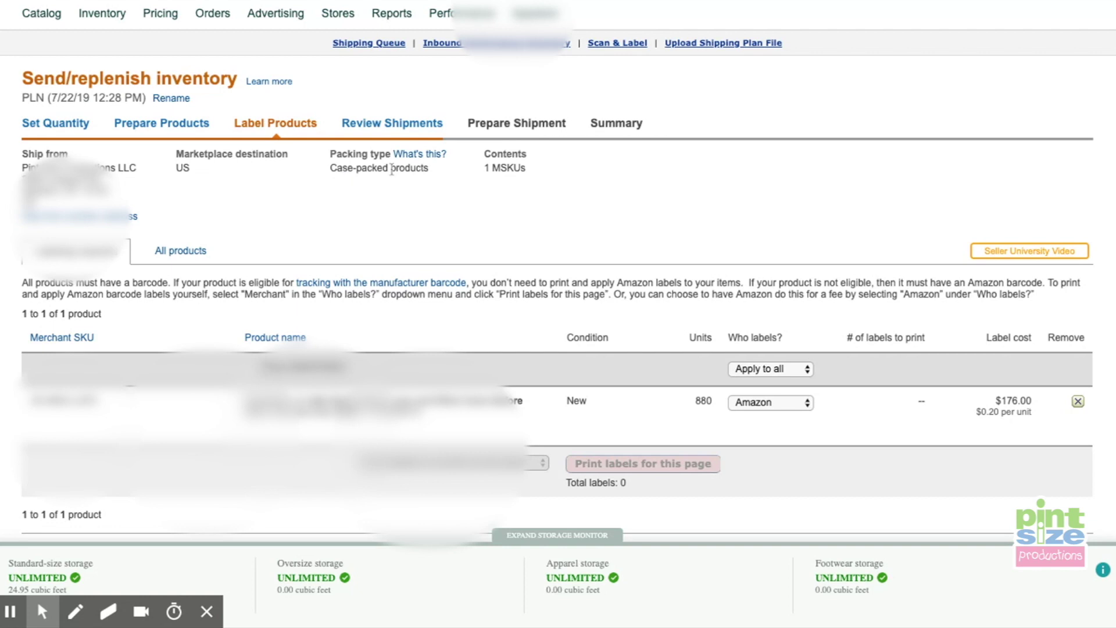
{"action": "left_click", "coordinate": [804, 409]}
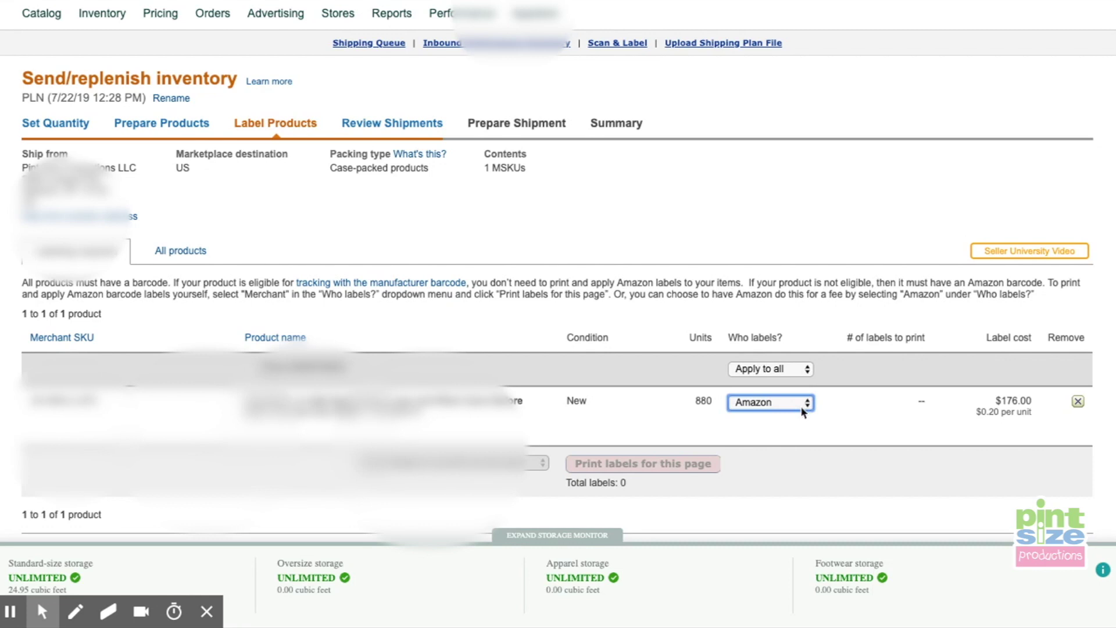
{"action": "left_click", "coordinate": [802, 408]}
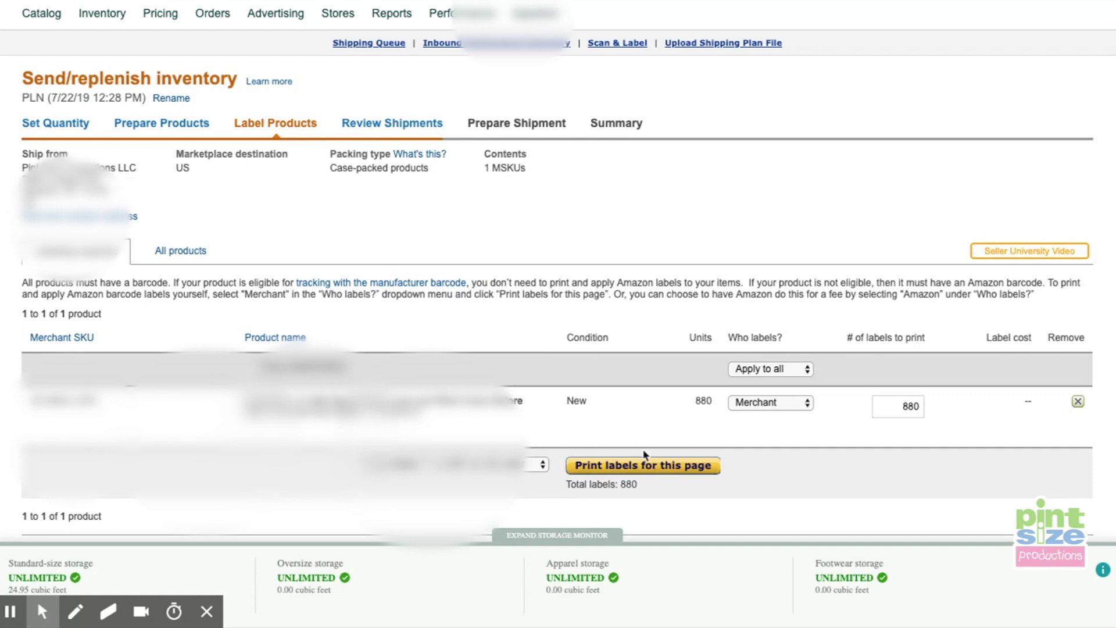
{"action": "left_click", "coordinate": [786, 409]}
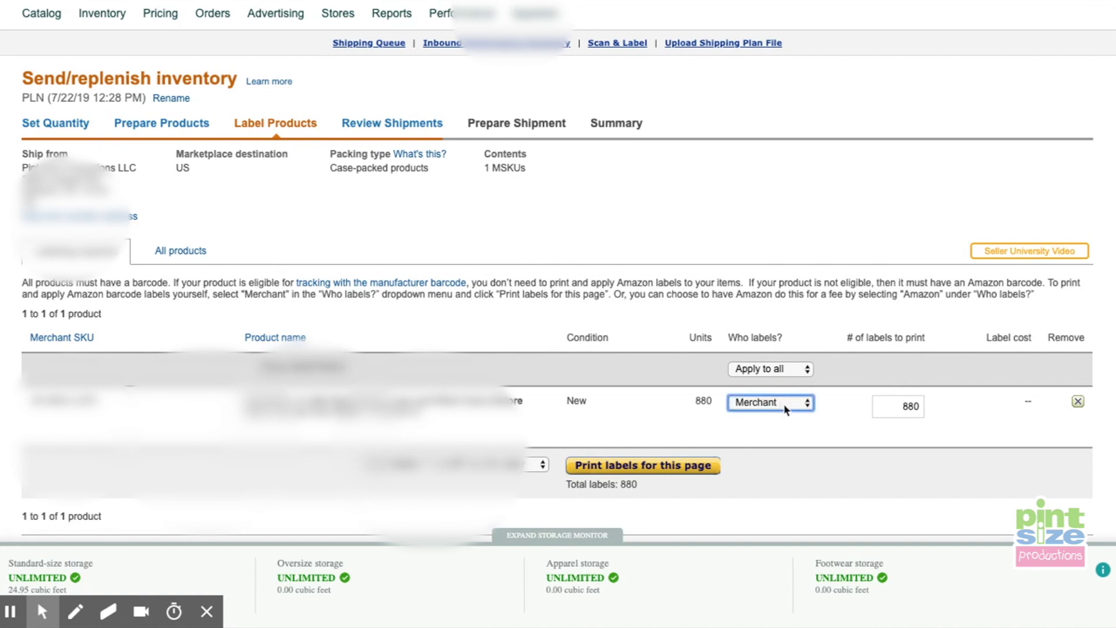
{"action": "left_click", "coordinate": [768, 426]}
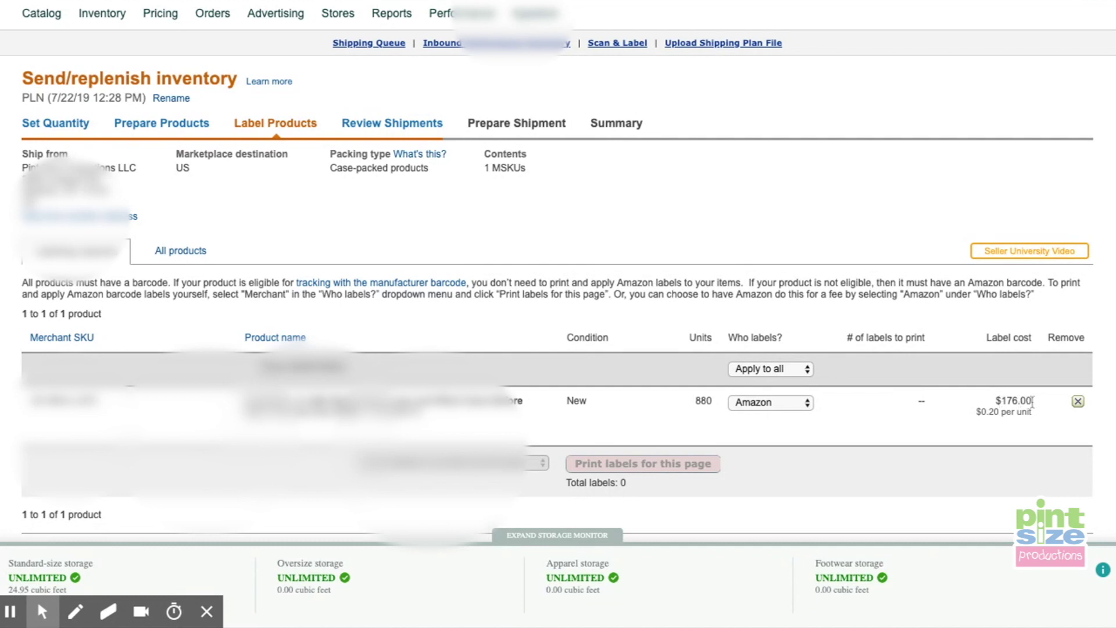
- Accept Amazon as the product's labeler and continue to the shipment review
{"action": "left_click", "coordinate": [931, 465]}
{"action": "scroll", "coordinate": [819, 397], "scroll_direction": "down", "scroll_amount": 2}
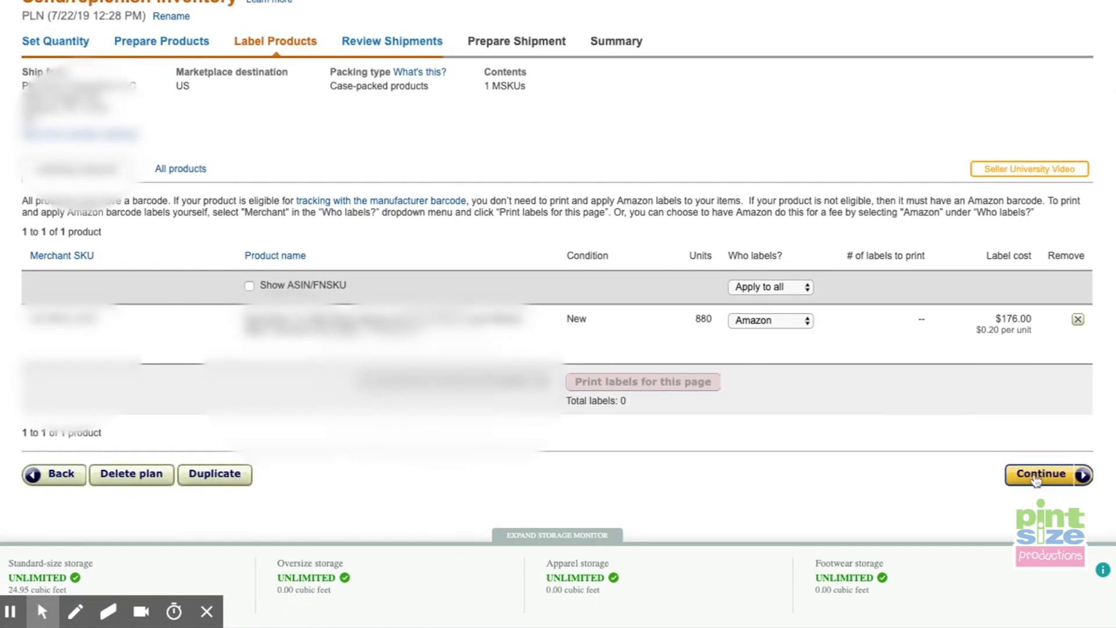
{"action": "left_click", "coordinate": [1036, 476]}
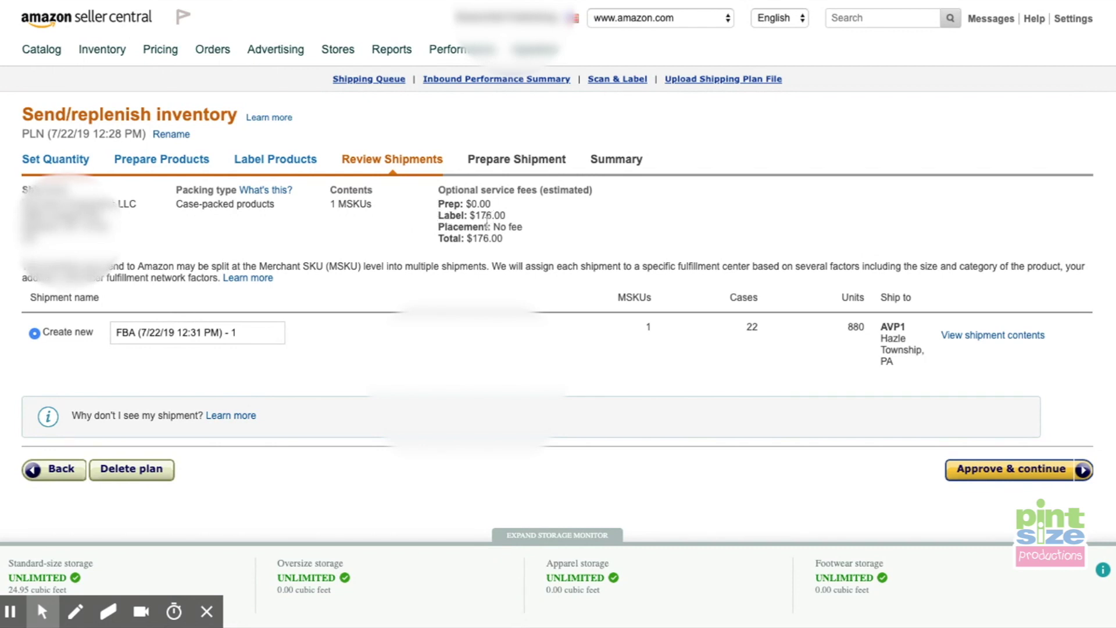
- Approve the new shipment with its default name and open it to work on its preparation
{"action": "scroll", "coordinate": [177, 262], "scroll_direction": "down", "scroll_amount": 1}
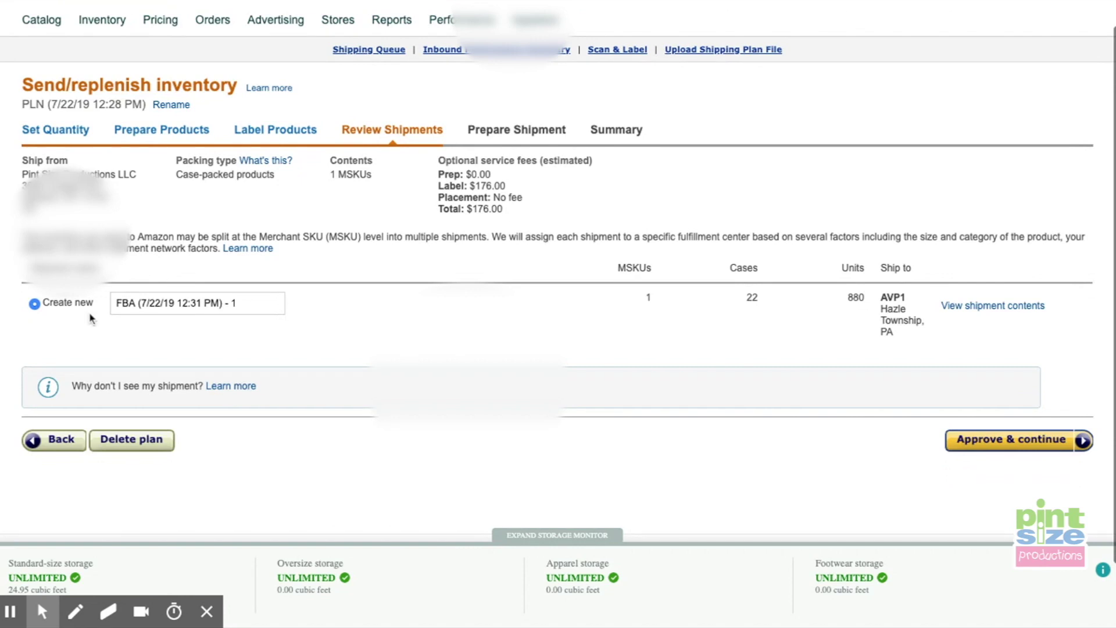
{"action": "left_click", "coordinate": [250, 300]}
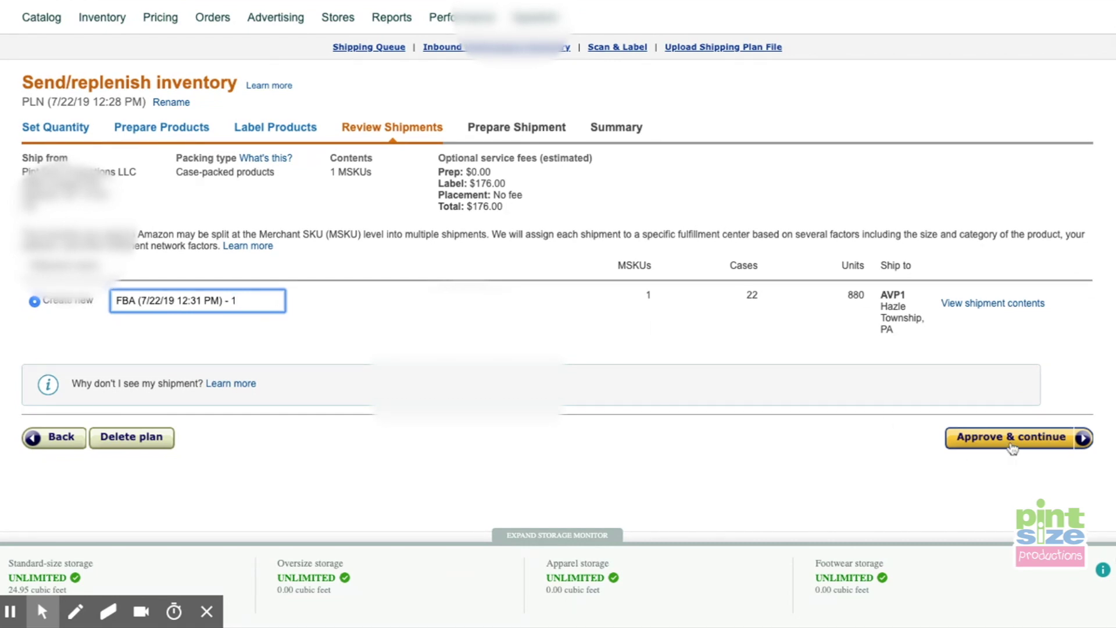
{"action": "left_click", "coordinate": [1010, 444]}
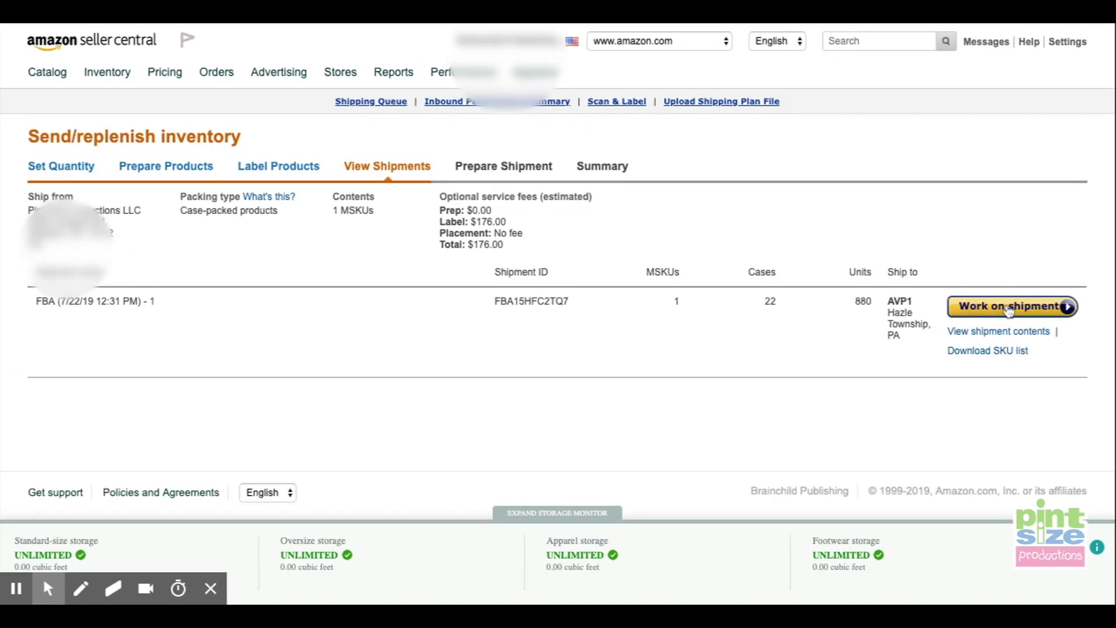
{"action": "left_click", "coordinate": [1009, 309]}
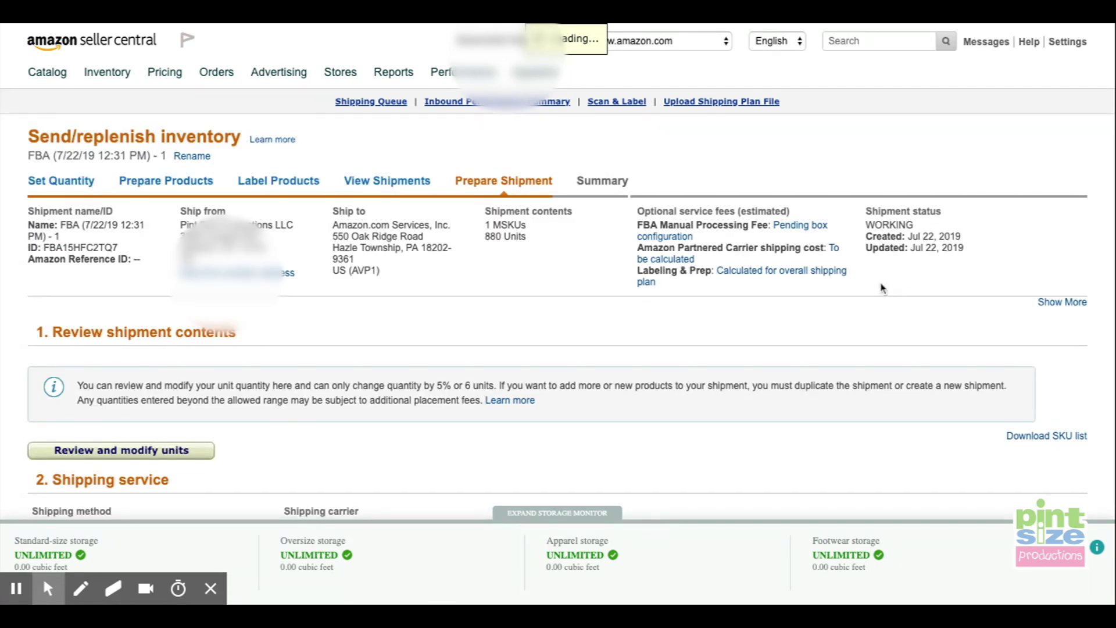
- Try the FedEx, UPS and Other carrier options for small parcel delivery, and return the carrier to UPS
{"action": "scroll", "coordinate": [876, 286], "scroll_direction": "down", "scroll_amount": 2}
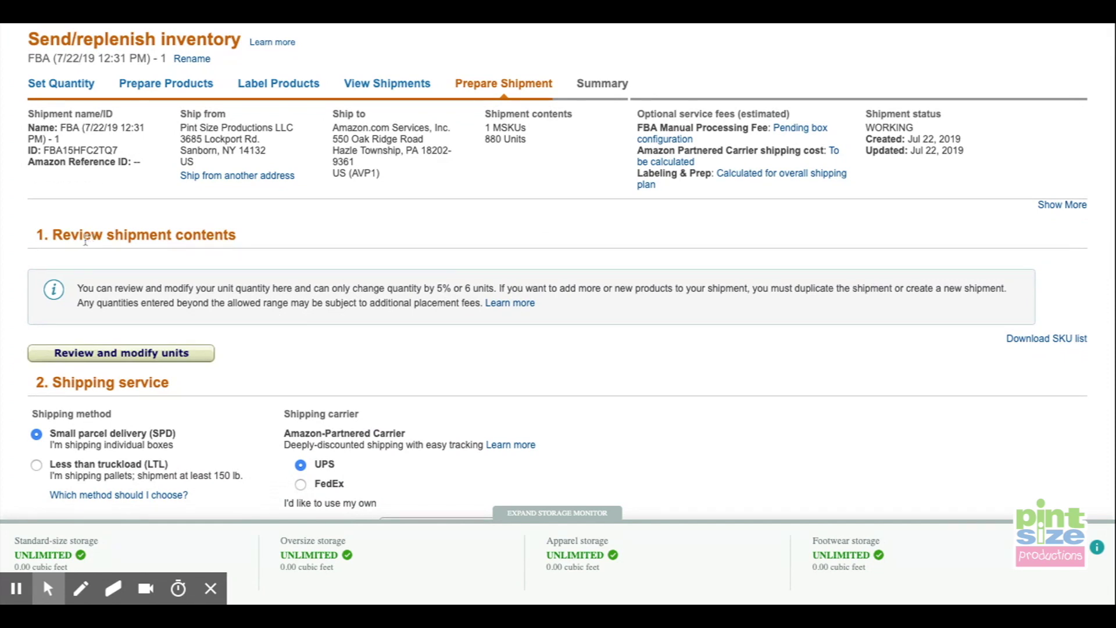
{"action": "scroll", "coordinate": [76, 237], "scroll_direction": "down", "scroll_amount": 1}
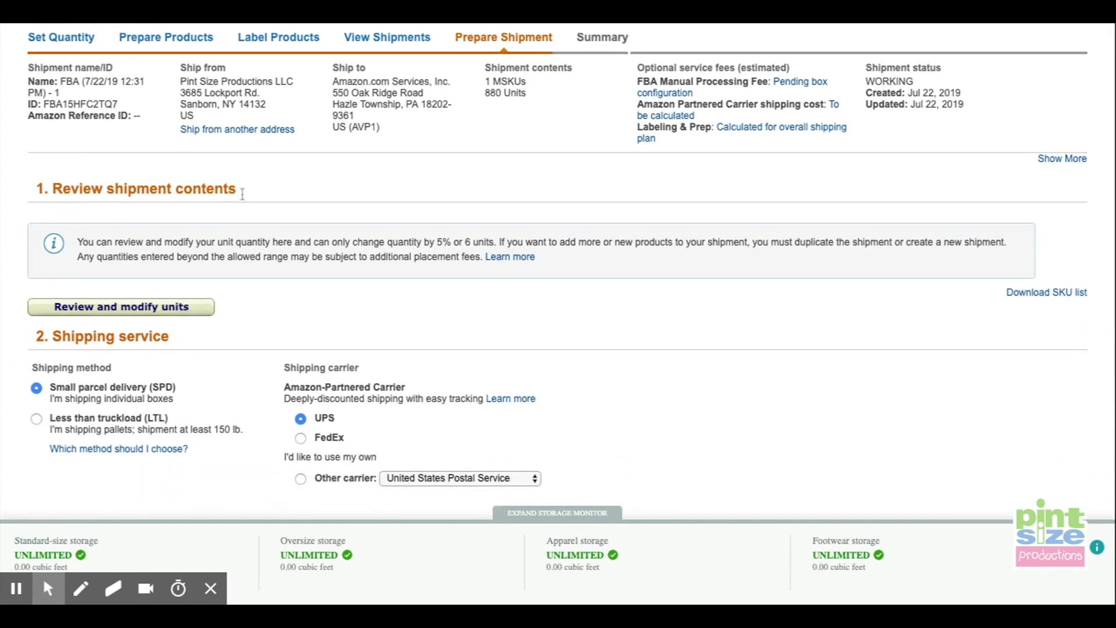
{"action": "scroll", "coordinate": [282, 202], "scroll_direction": "down", "scroll_amount": 1}
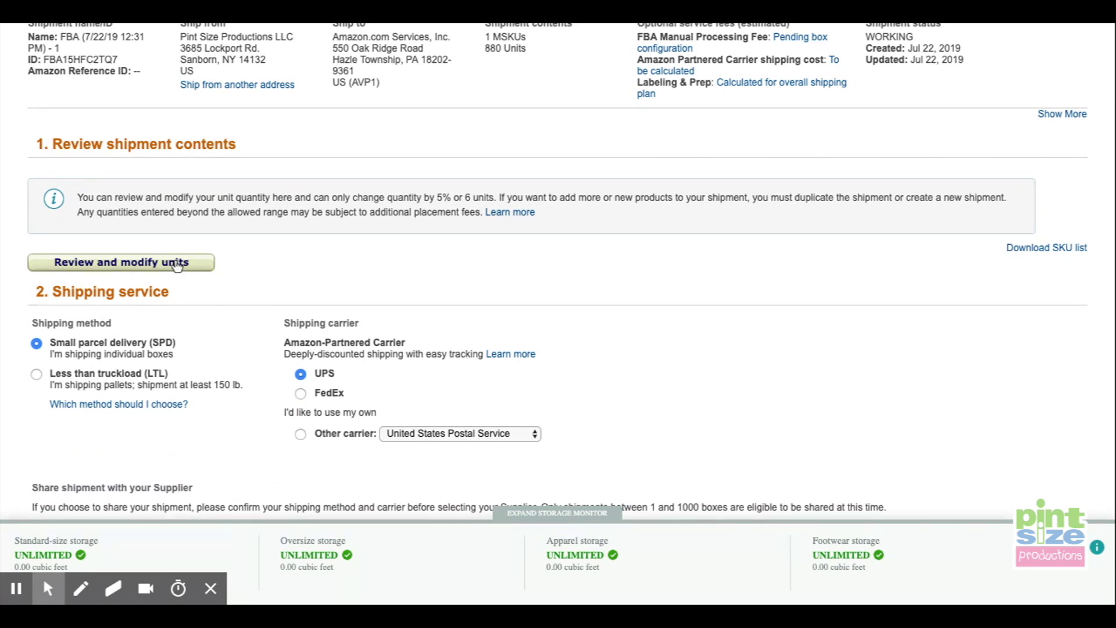
{"action": "scroll", "coordinate": [336, 254], "scroll_direction": "down", "scroll_amount": 2}
{"action": "scroll", "coordinate": [244, 243], "scroll_direction": "down", "scroll_amount": 1}
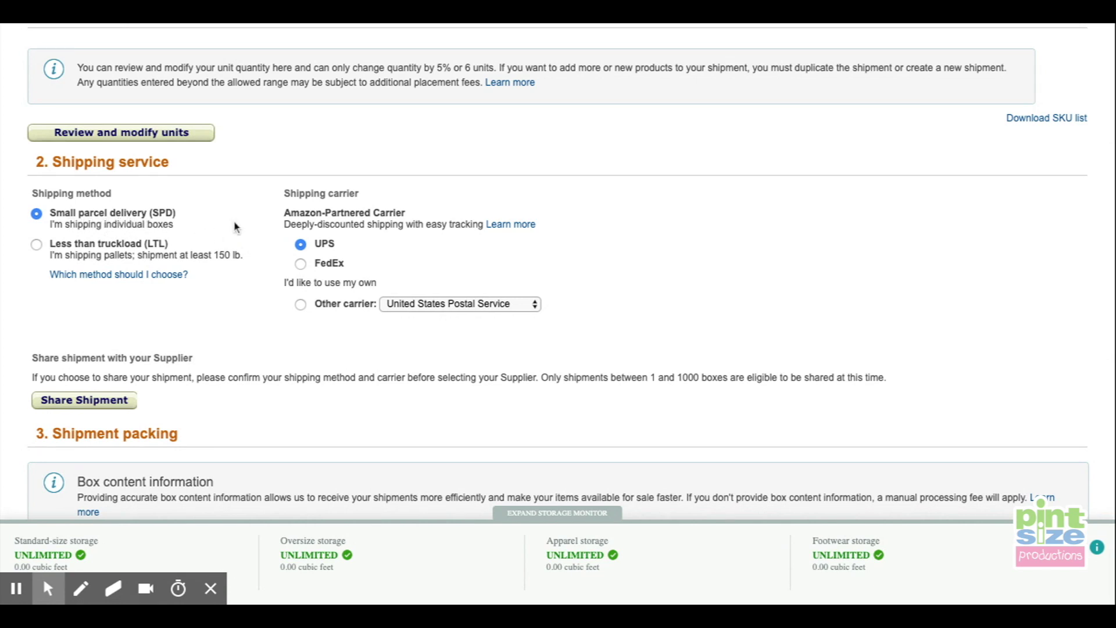
{"action": "left_click", "coordinate": [305, 265]}
{"action": "left_click", "coordinate": [301, 244]}
{"action": "left_click", "coordinate": [300, 304]}
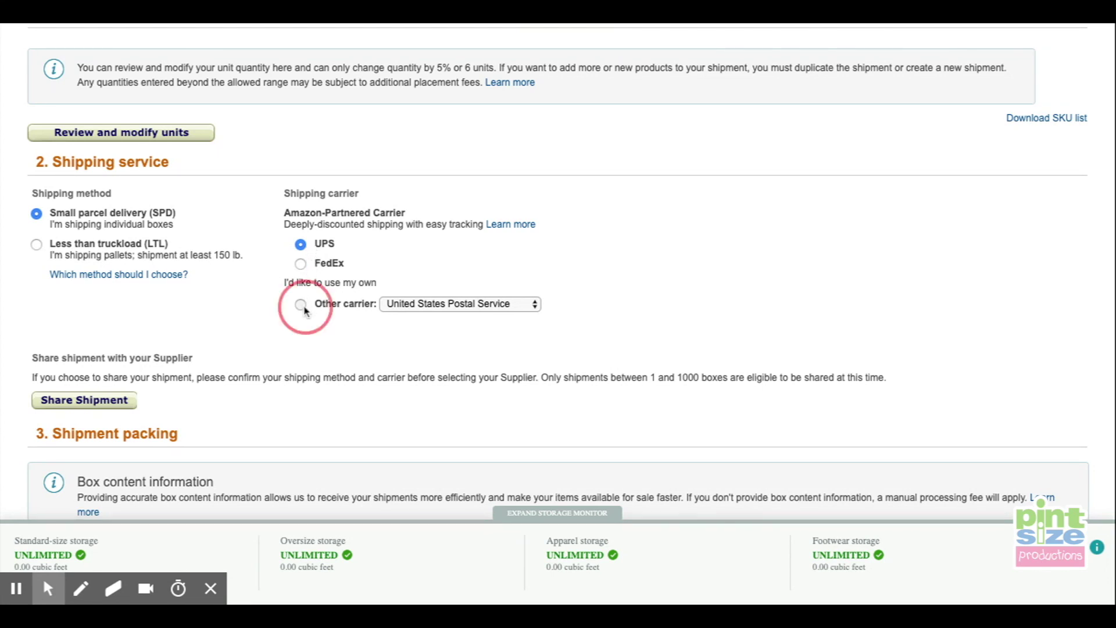
{"action": "left_click", "coordinate": [472, 312]}
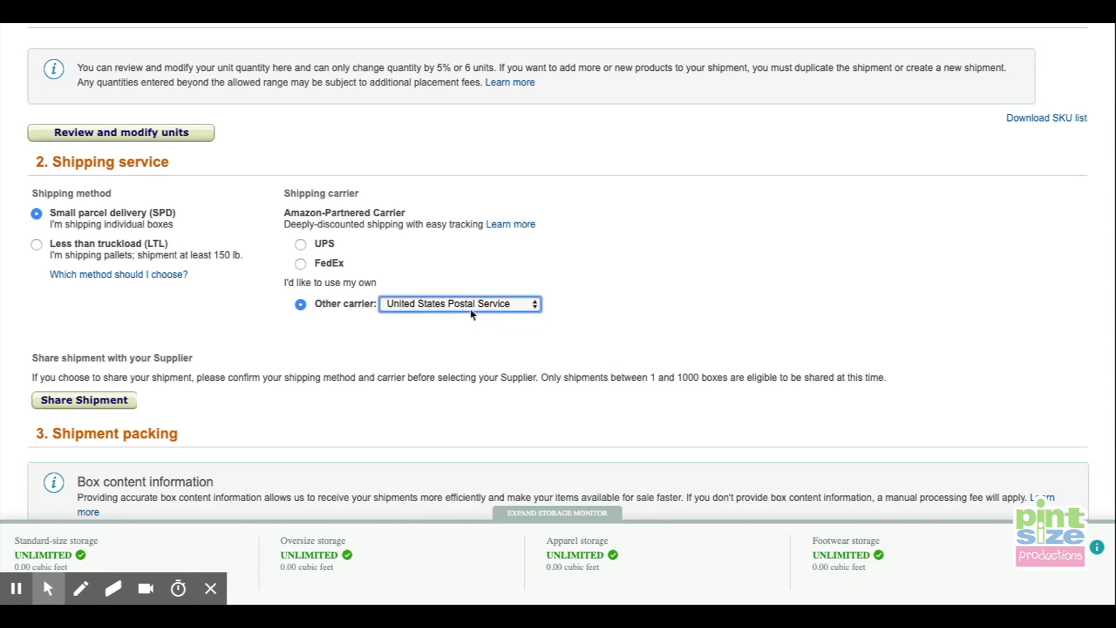
{"action": "left_click", "coordinate": [300, 244]}
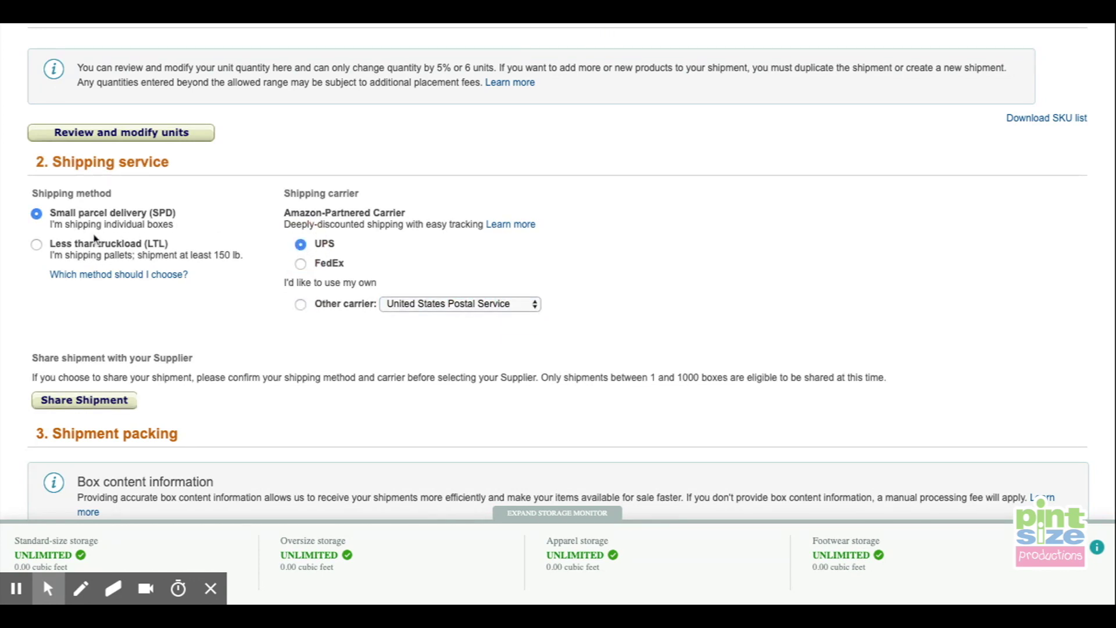
- Set the shipping method to Less than truckload (LTL) and check the other-carrier options, keeping Amazon-Partnered Carrier
{"action": "left_click", "coordinate": [37, 249]}
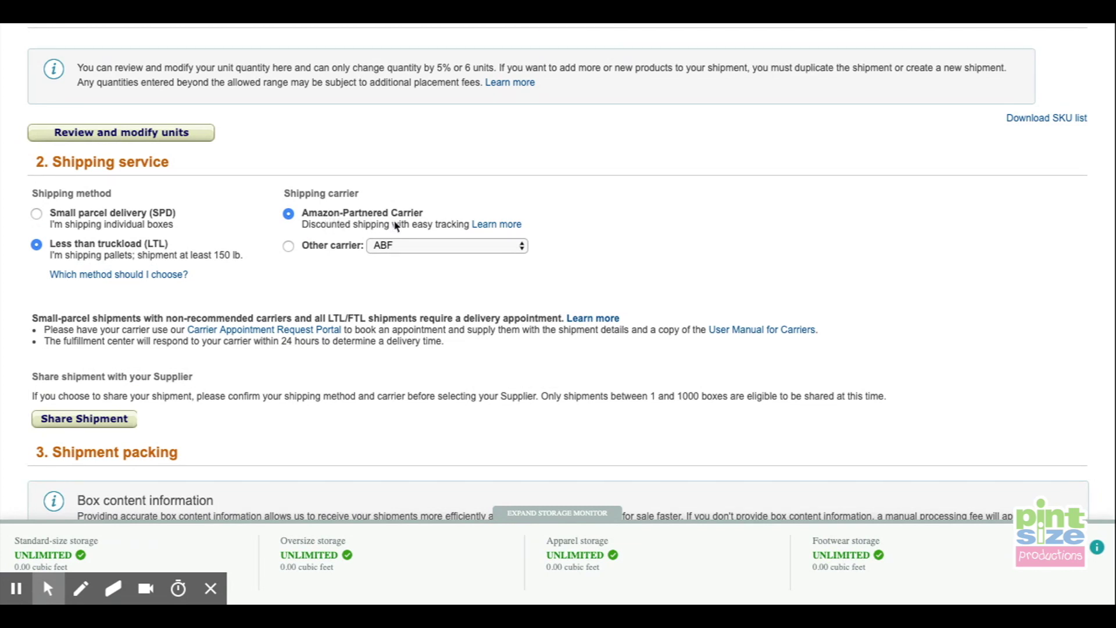
{"action": "left_click", "coordinate": [427, 254]}
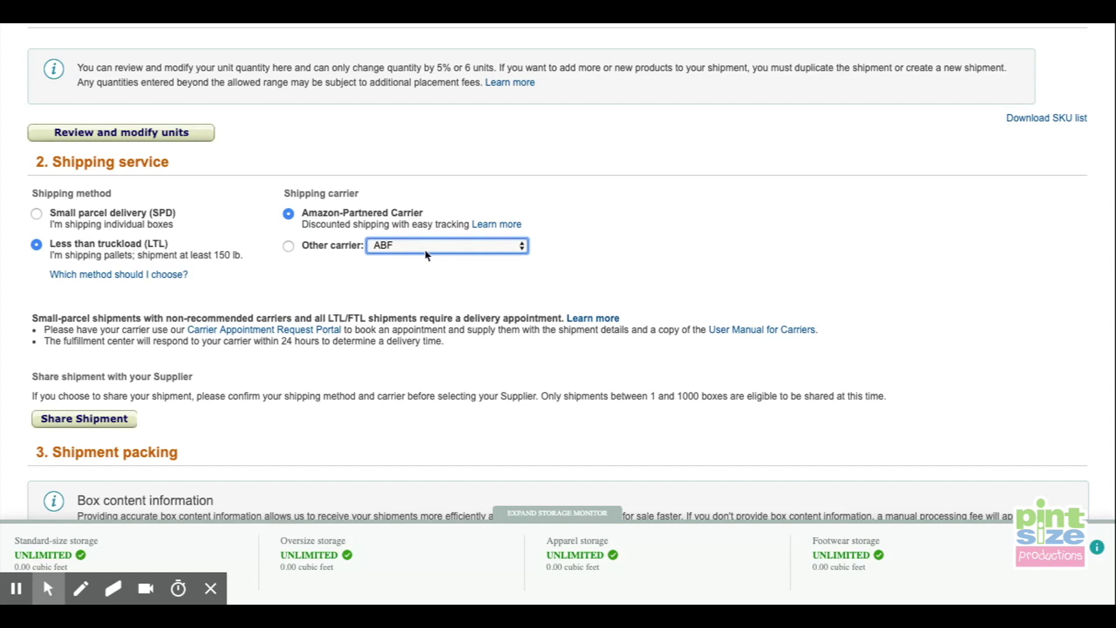
{"action": "scroll", "coordinate": [632, 254], "scroll_direction": "down", "scroll_amount": 2}
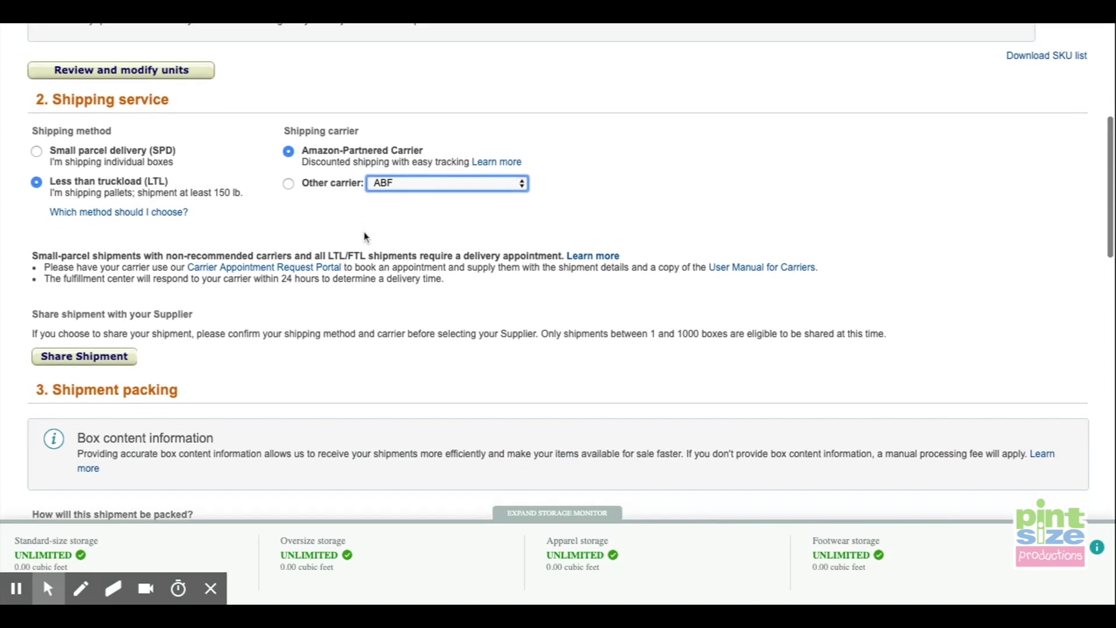
- Submit the box content information through the web form with 40 units per box and 22 boxes
{"action": "scroll", "coordinate": [365, 236], "scroll_direction": "down", "scroll_amount": 6}
{"action": "scroll", "coordinate": [365, 236], "scroll_direction": "up", "scroll_amount": 1}
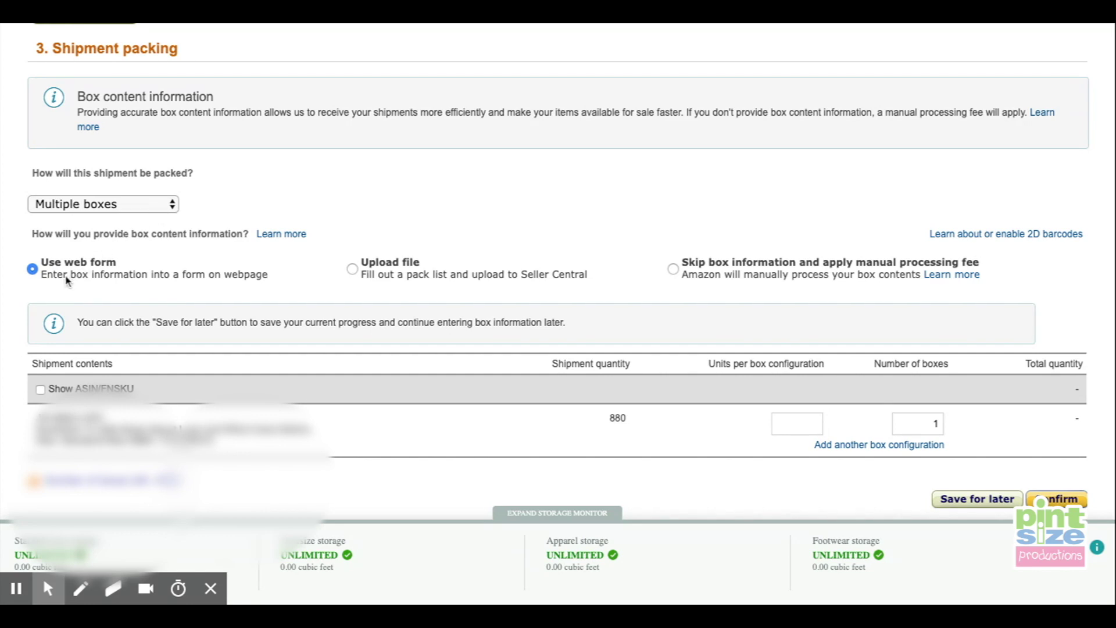
{"action": "scroll", "coordinate": [68, 281], "scroll_direction": "down", "scroll_amount": 1}
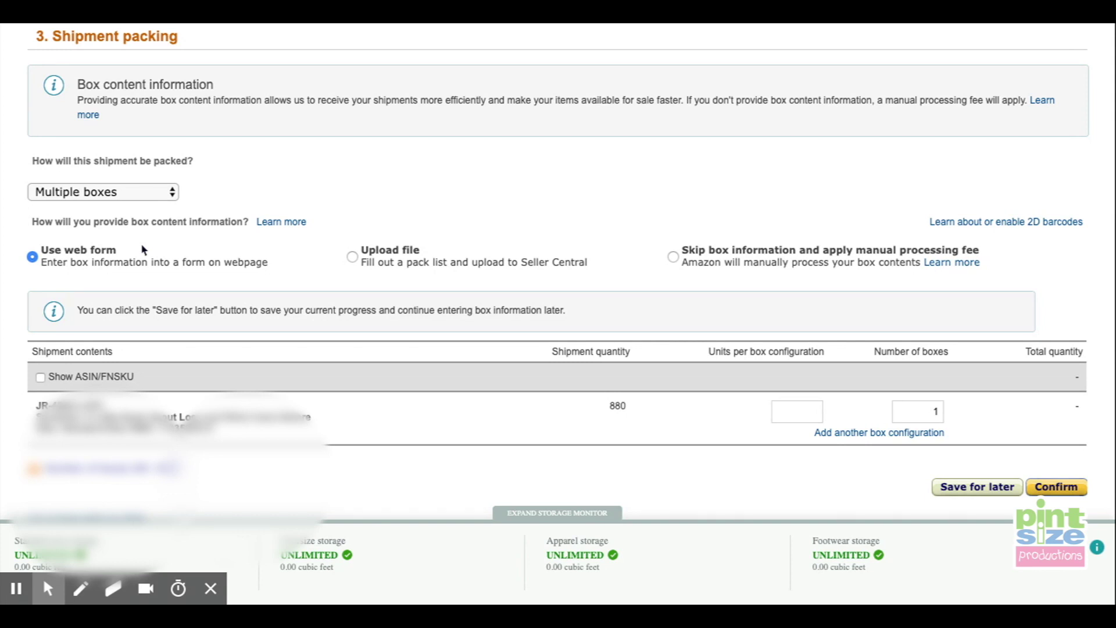
{"action": "scroll", "coordinate": [144, 250], "scroll_direction": "down", "scroll_amount": 3}
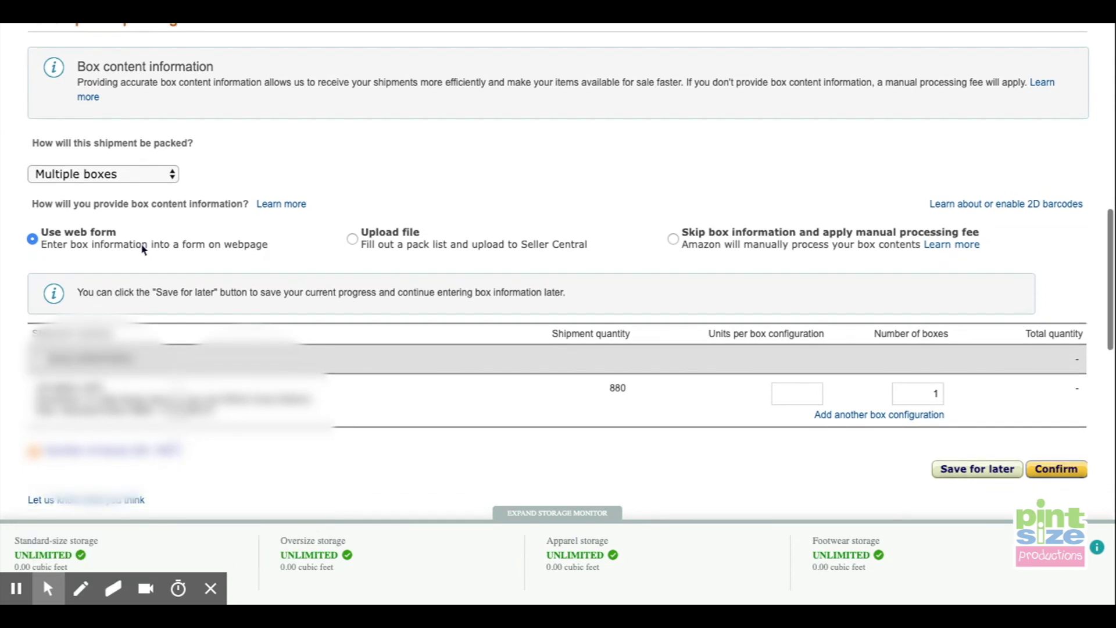
{"action": "scroll", "coordinate": [144, 250], "scroll_direction": "down", "scroll_amount": 2}
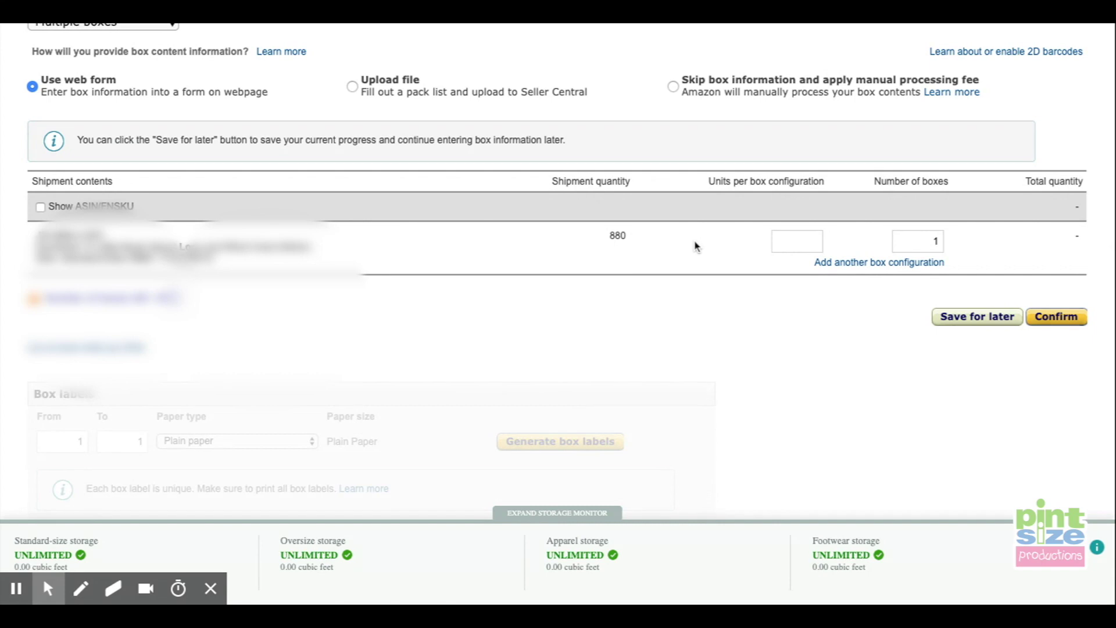
{"action": "left_click", "coordinate": [810, 244]}
{"action": "type", "text": "40"}
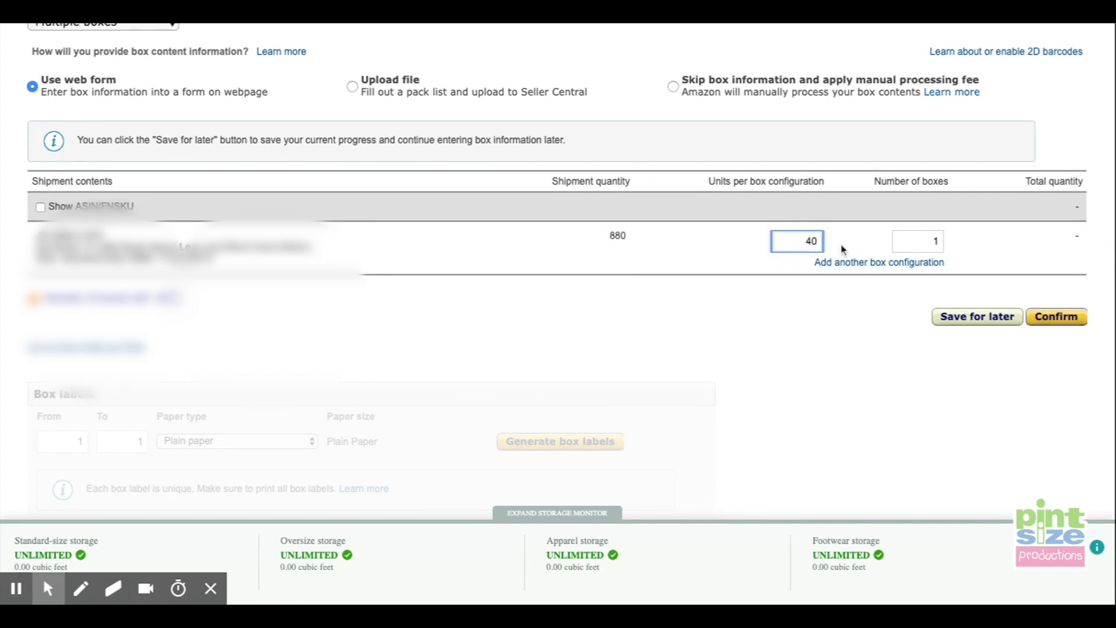
{"action": "left_click", "coordinate": [935, 241]}
{"action": "key", "text": "BackSpace"}
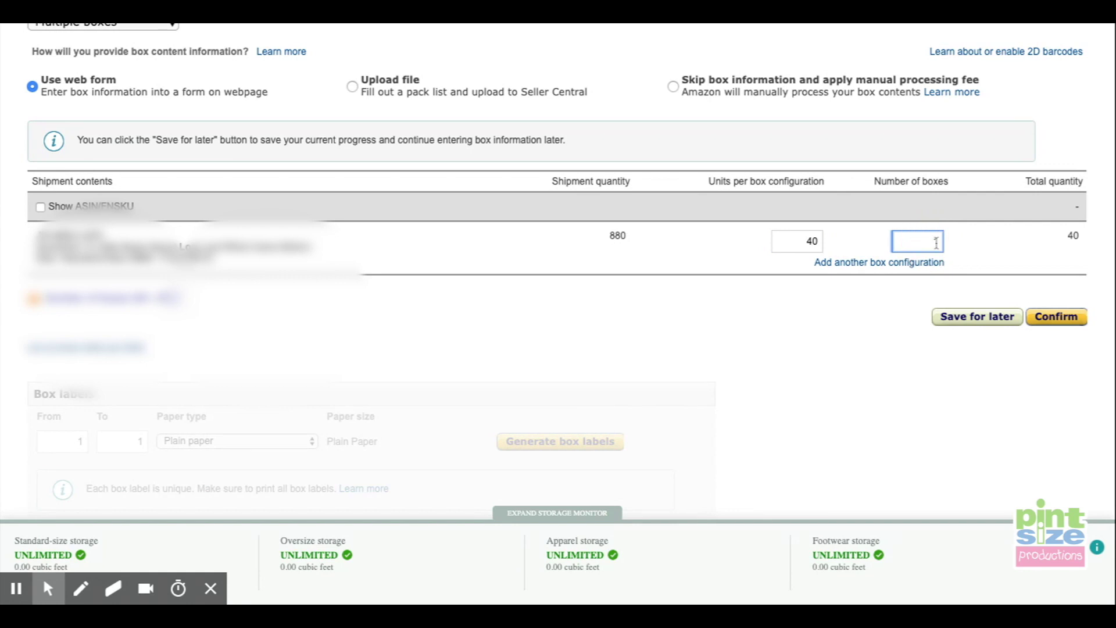
{"action": "type", "text": "22"}
{"action": "left_click", "coordinate": [838, 368]}
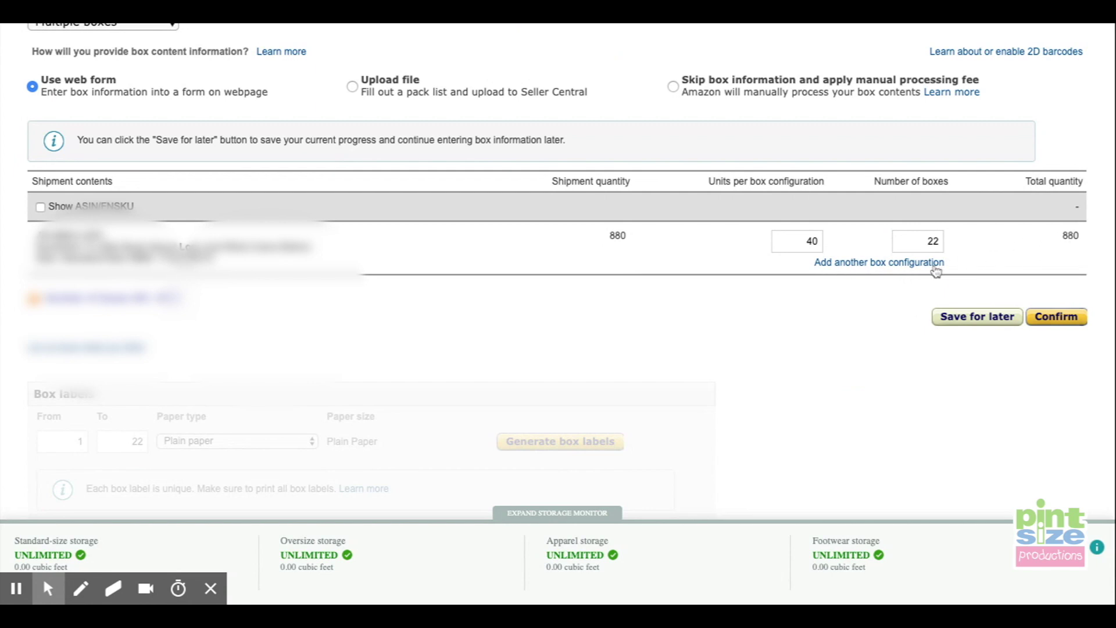
{"action": "left_click", "coordinate": [1054, 319]}
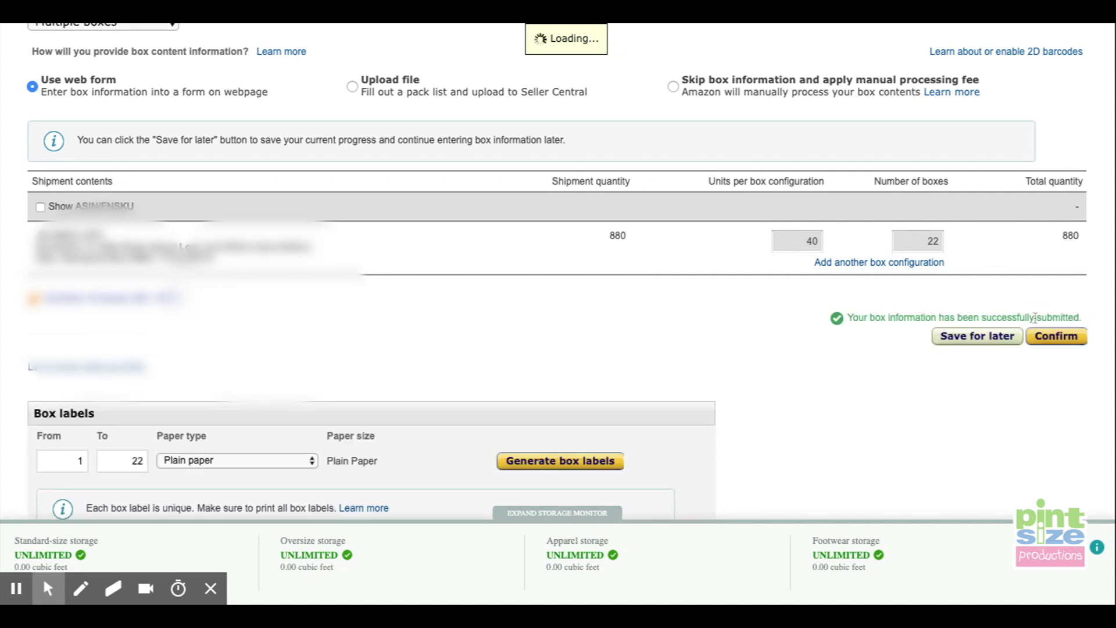
- Review the box label settings and paper type options, keeping Plain paper
{"action": "scroll", "coordinate": [602, 287], "scroll_direction": "down", "scroll_amount": 5}
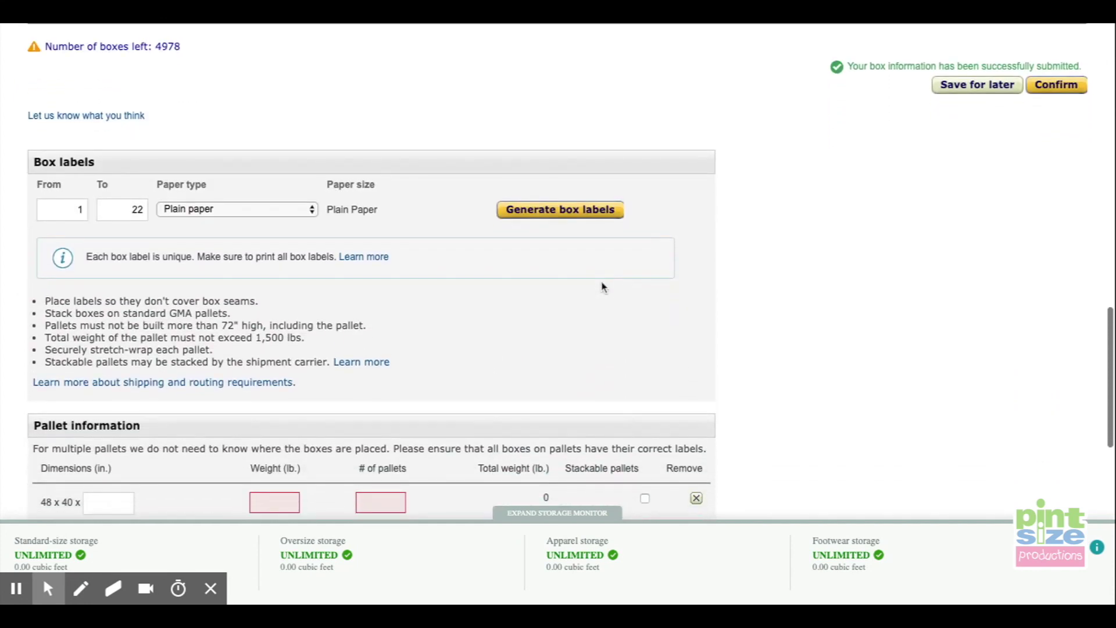
{"action": "scroll", "coordinate": [603, 286], "scroll_direction": "down", "scroll_amount": 2}
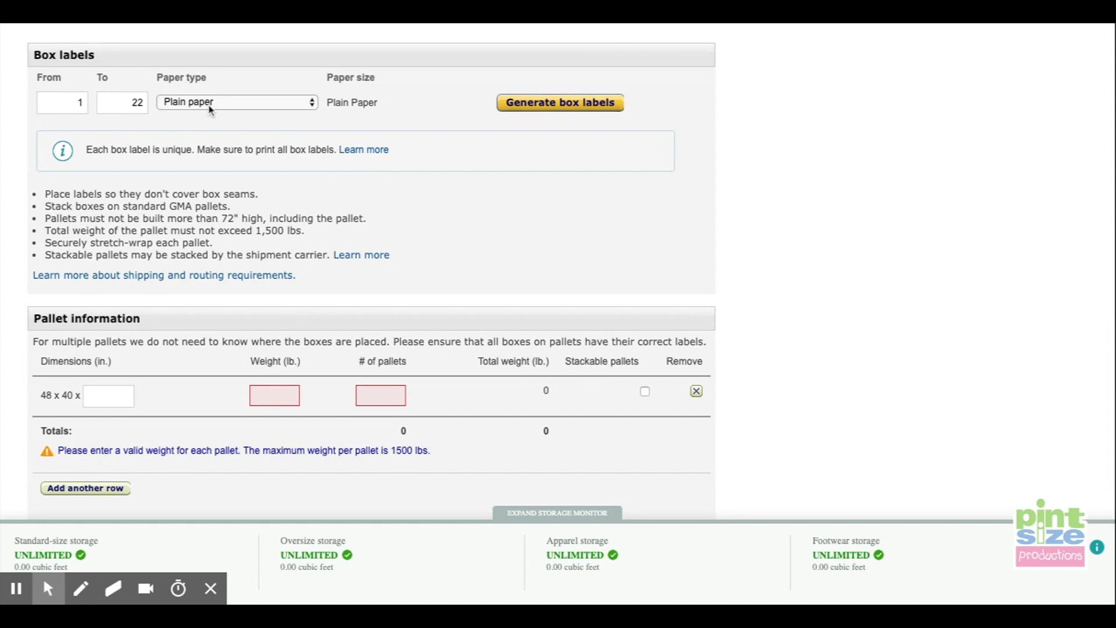
{"action": "left_click", "coordinate": [235, 108]}
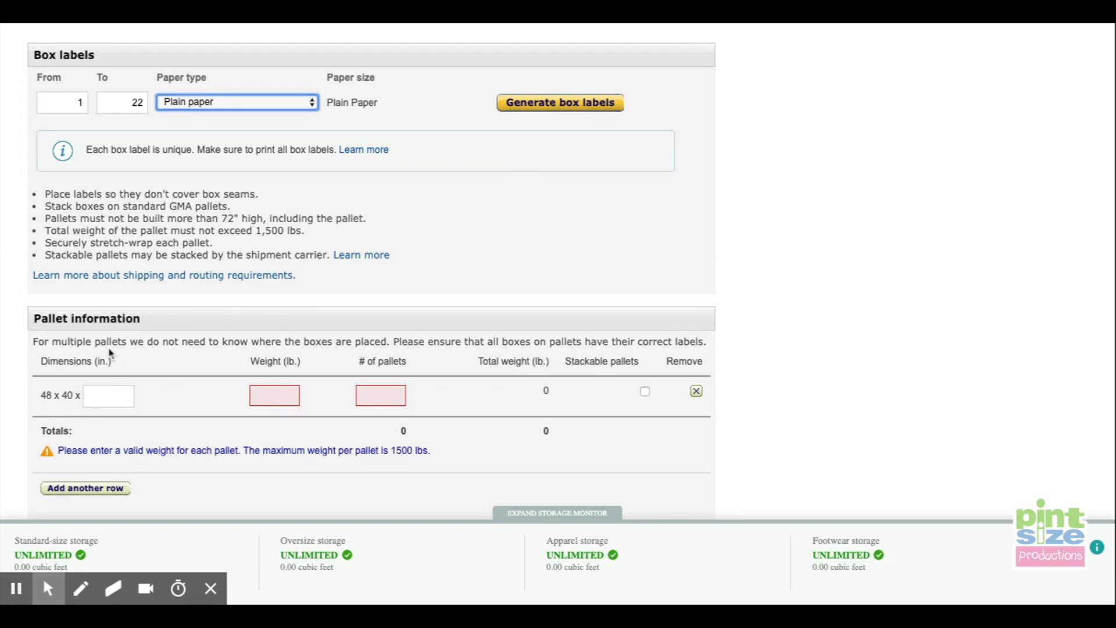
- Fill in the pallet information with a 48-inch height, a weight of 500 lb and 1 pallet
{"action": "scroll", "coordinate": [110, 352], "scroll_direction": "down", "scroll_amount": 4}
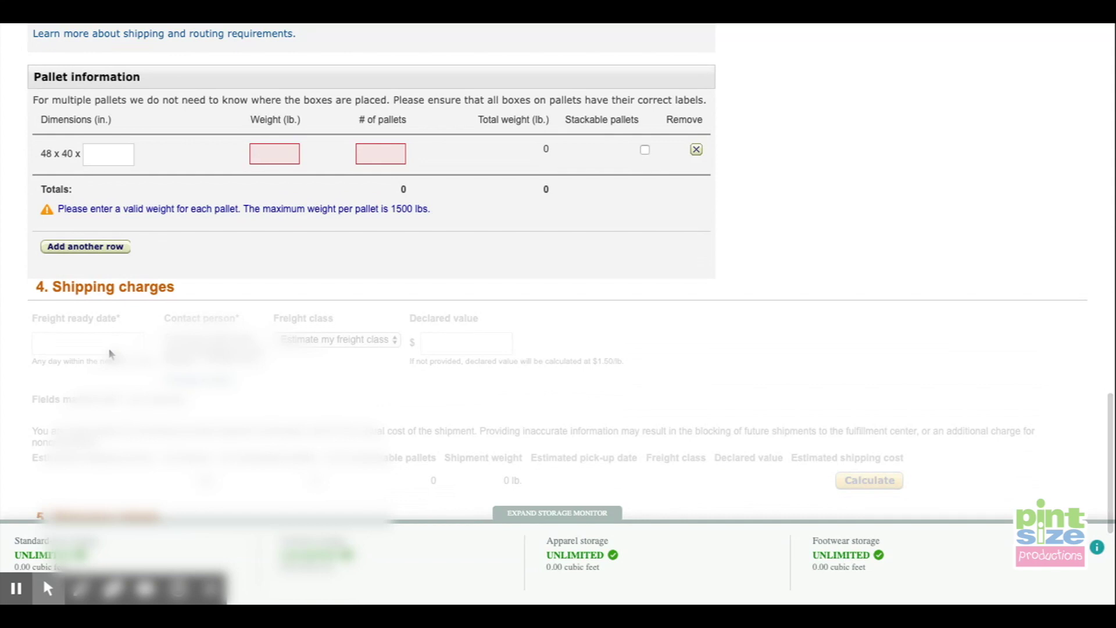
{"action": "left_click", "coordinate": [106, 158]}
{"action": "type", "text": "48"}
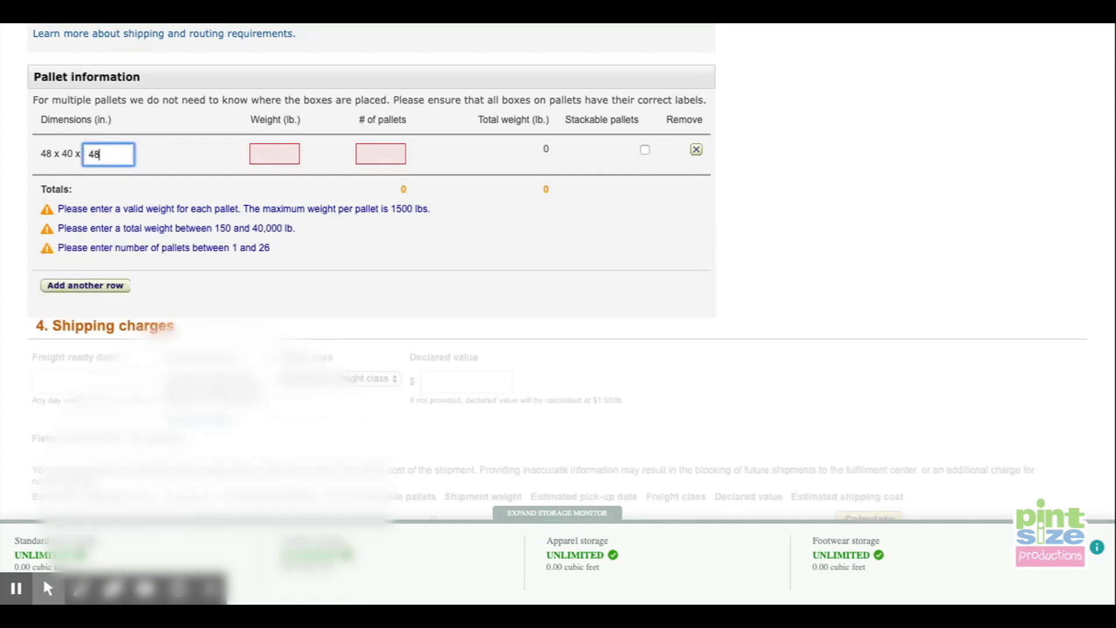
{"action": "left_click", "coordinate": [268, 151]}
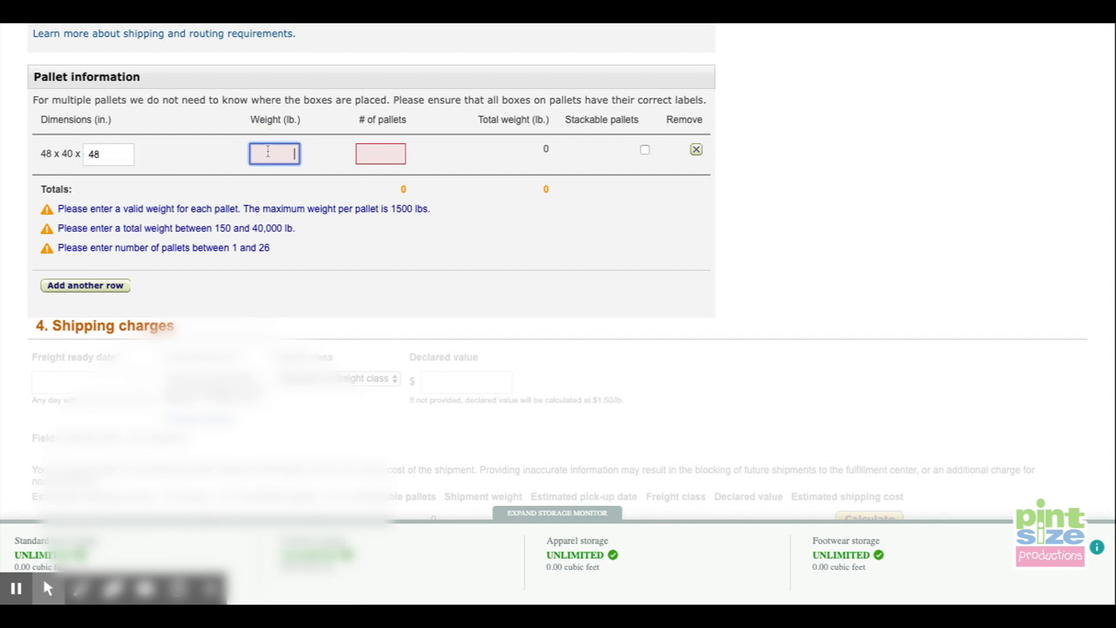
{"action": "type", "text": "500"}
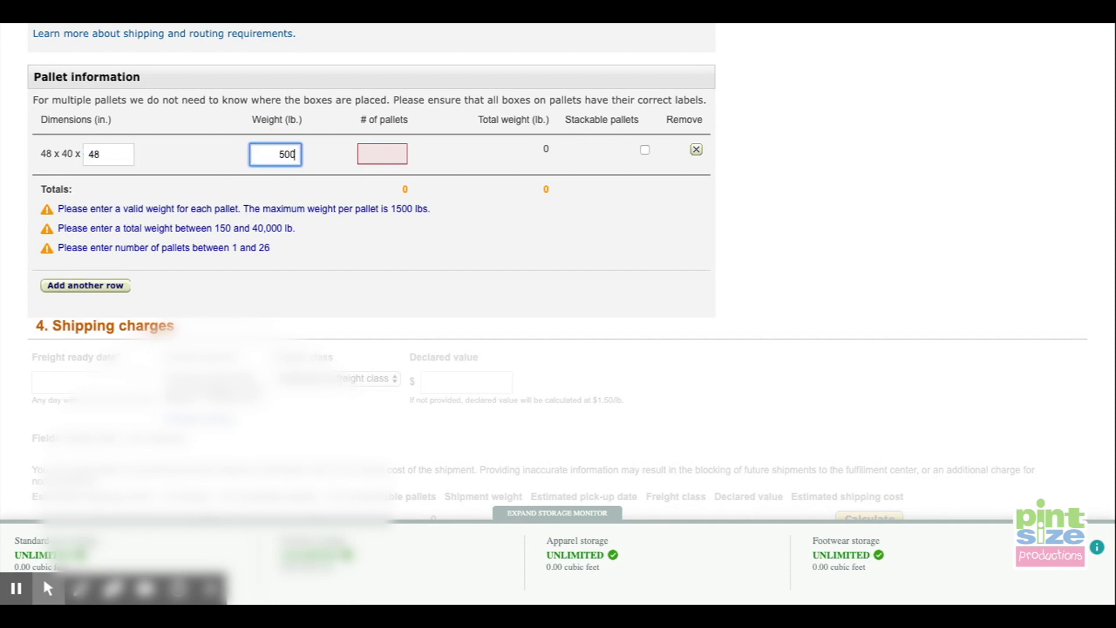
{"action": "left_click", "coordinate": [382, 151]}
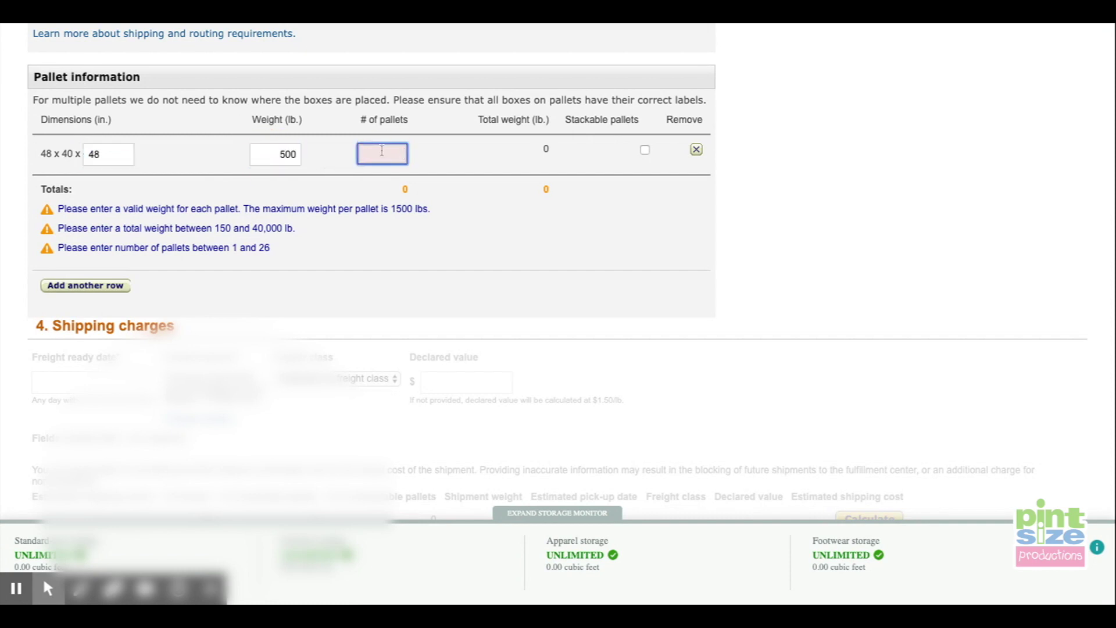
{"action": "type", "text": "1"}
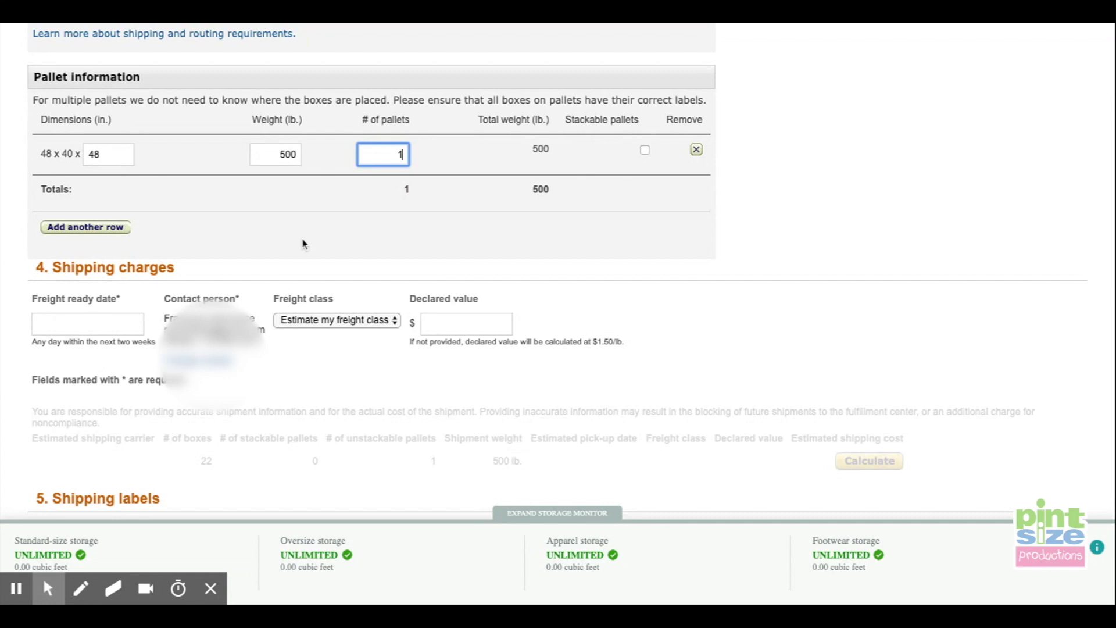
- Set the freight ready date to 07/31/2019 and the declared value to $2,000
{"action": "scroll", "coordinate": [81, 257], "scroll_direction": "down", "scroll_amount": 3}
{"action": "scroll", "coordinate": [81, 257], "scroll_direction": "down", "scroll_amount": 2}
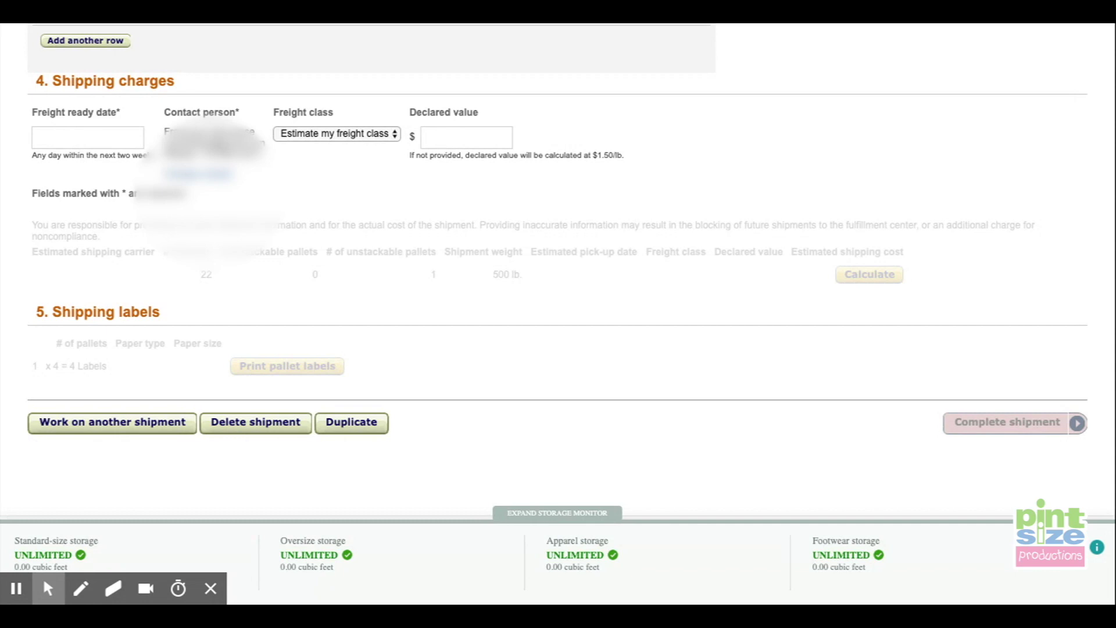
{"action": "left_click", "coordinate": [81, 137]}
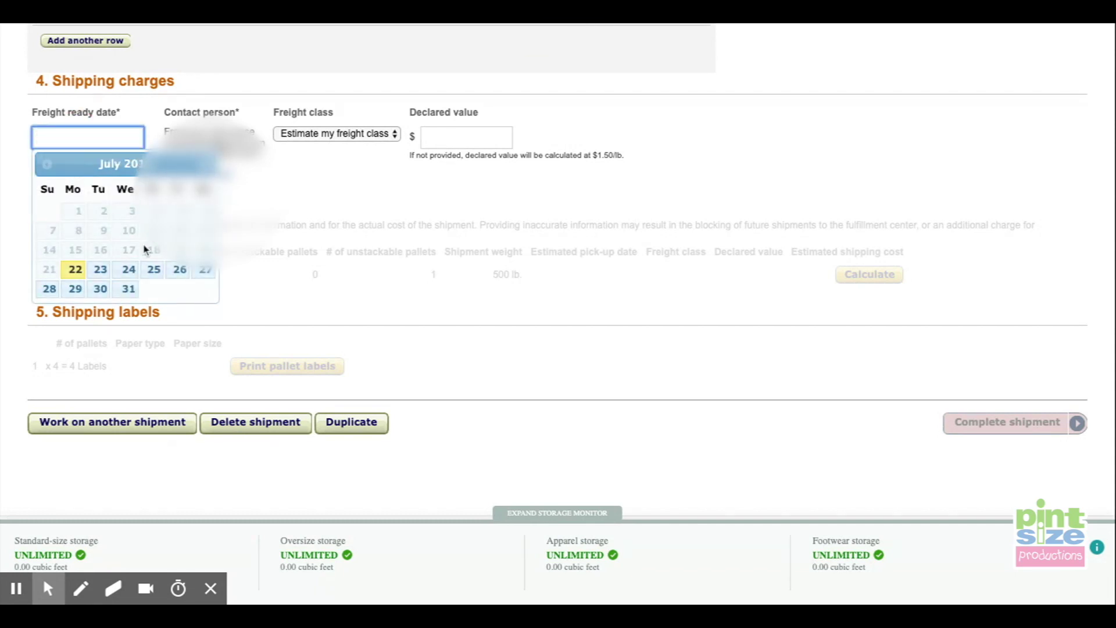
{"action": "left_click", "coordinate": [128, 288]}
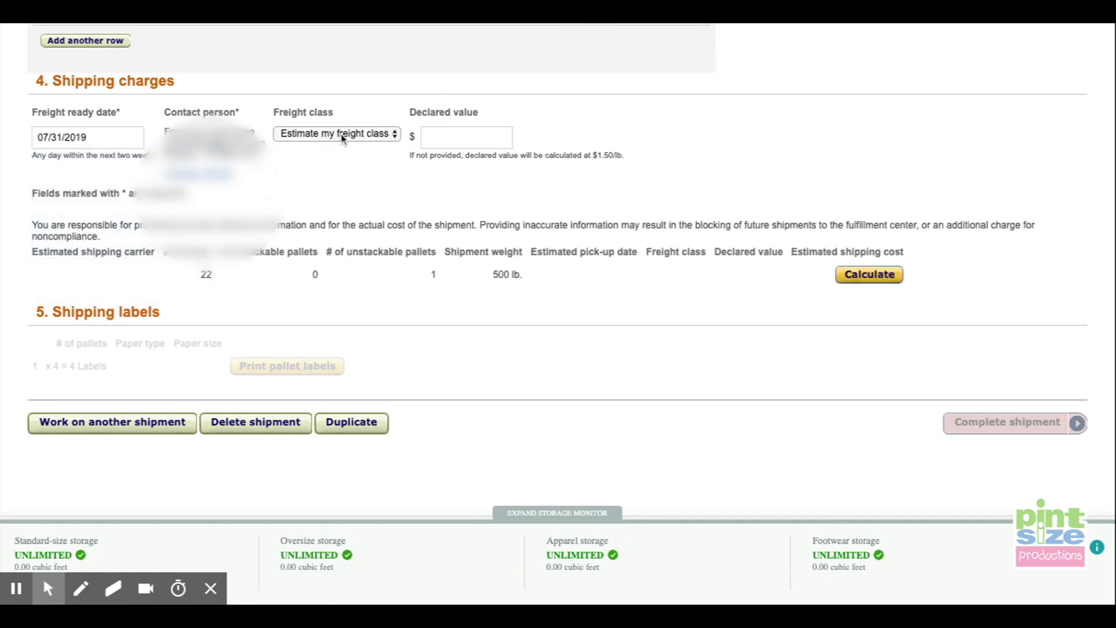
{"action": "left_click", "coordinate": [445, 138]}
{"action": "type", "text": "2000"}
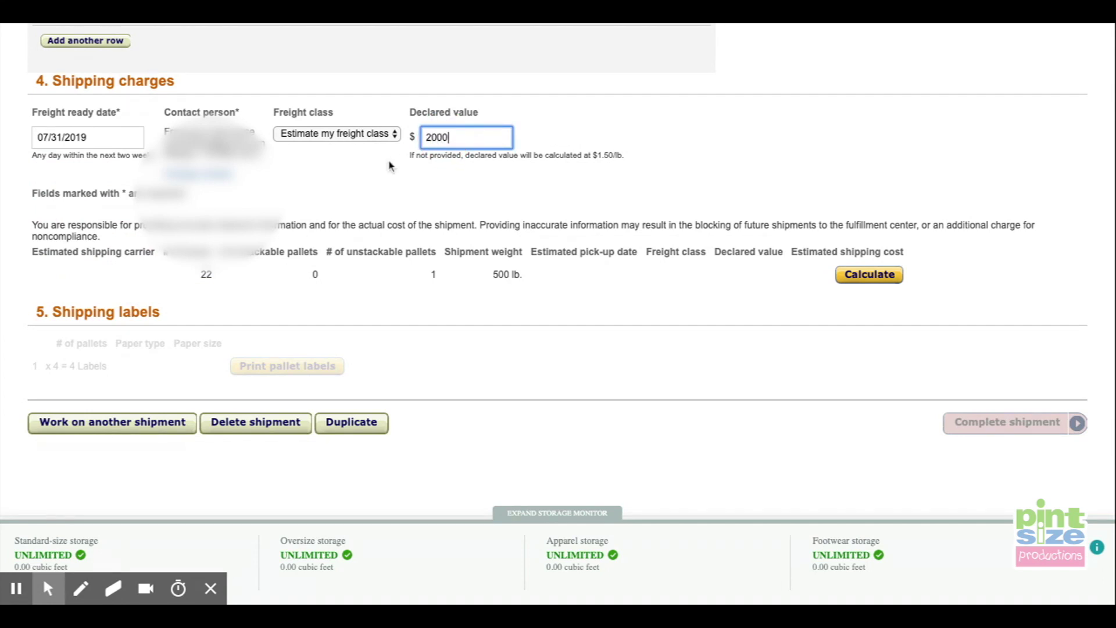
- Calculate the estimated shipping cost and agree to the terms and conditions for the charges
{"action": "scroll", "coordinate": [372, 174], "scroll_direction": "down", "scroll_amount": 1}
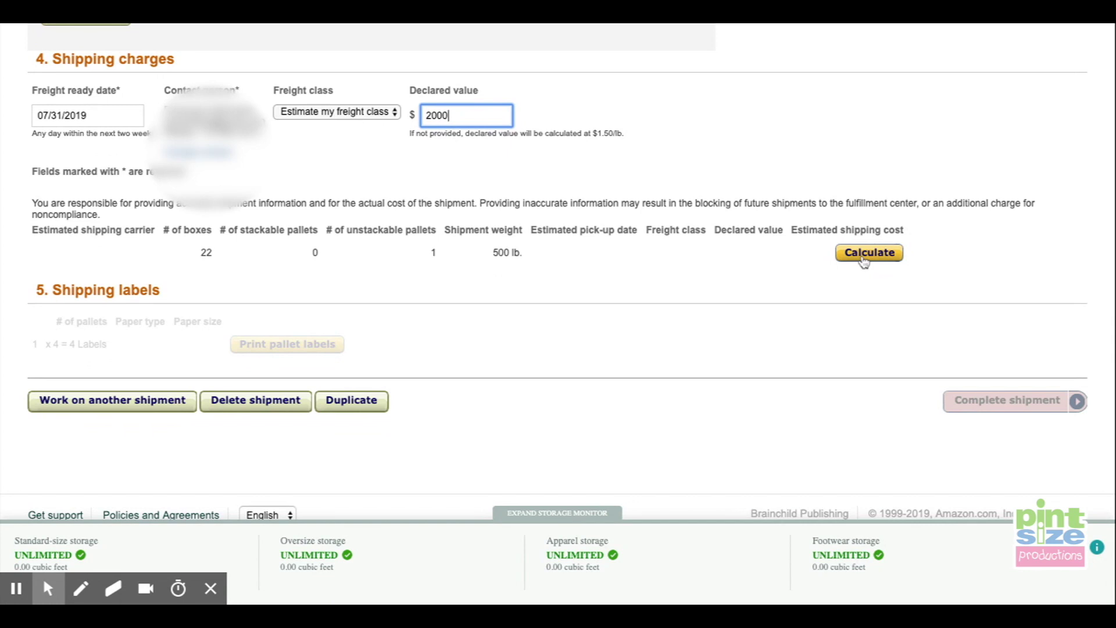
{"action": "left_click", "coordinate": [868, 253]}
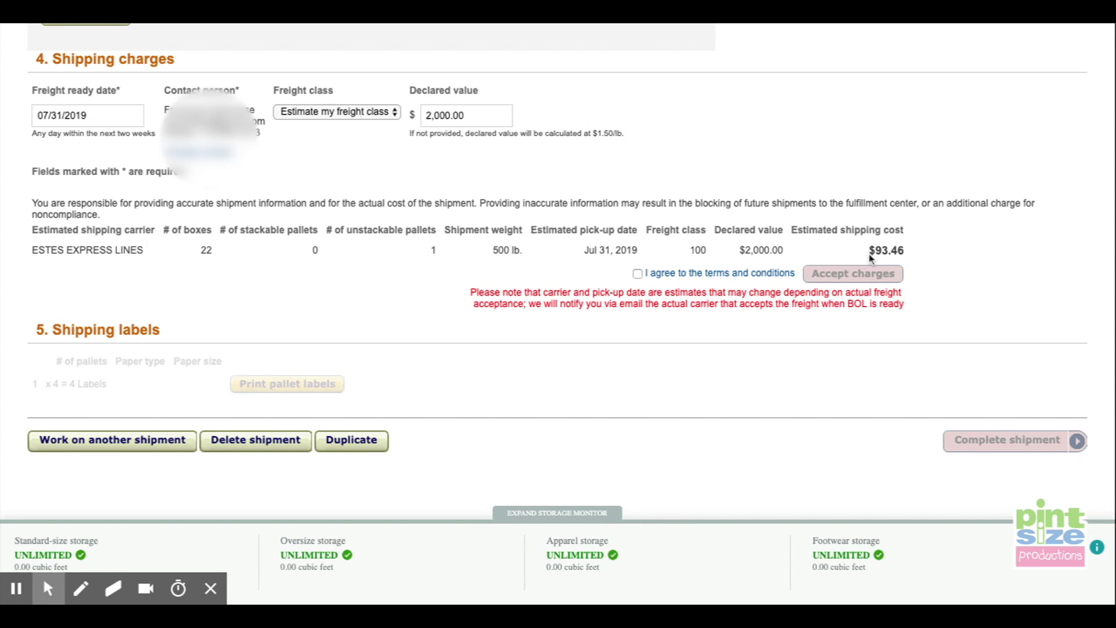
{"action": "left_click", "coordinate": [638, 274]}
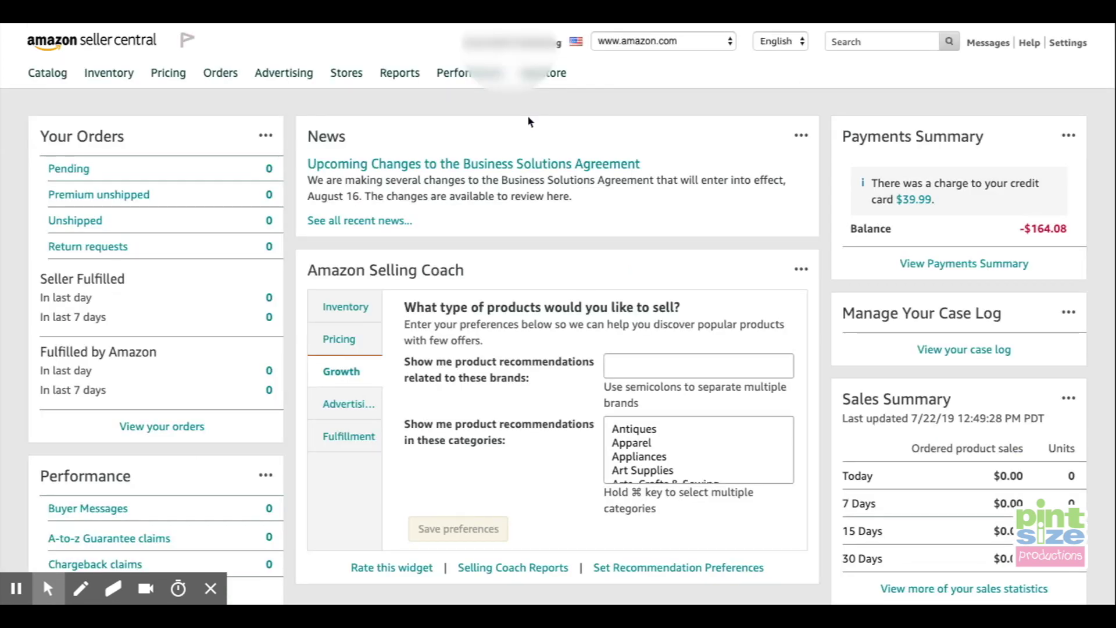
- Go to the FBA shipping queue and examine the summary and bill of lading option of the FBA (6/12/19 6:46 PM) - 1 shipment
{"action": "mouse_move", "coordinate": [100, 77]}
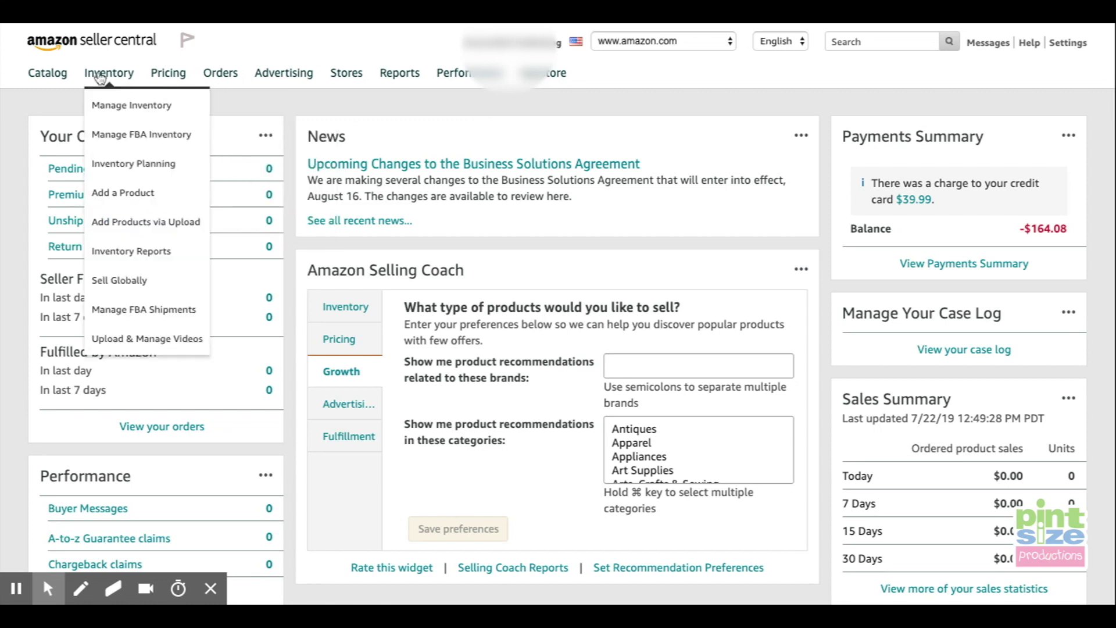
{"action": "left_click", "coordinate": [154, 319]}
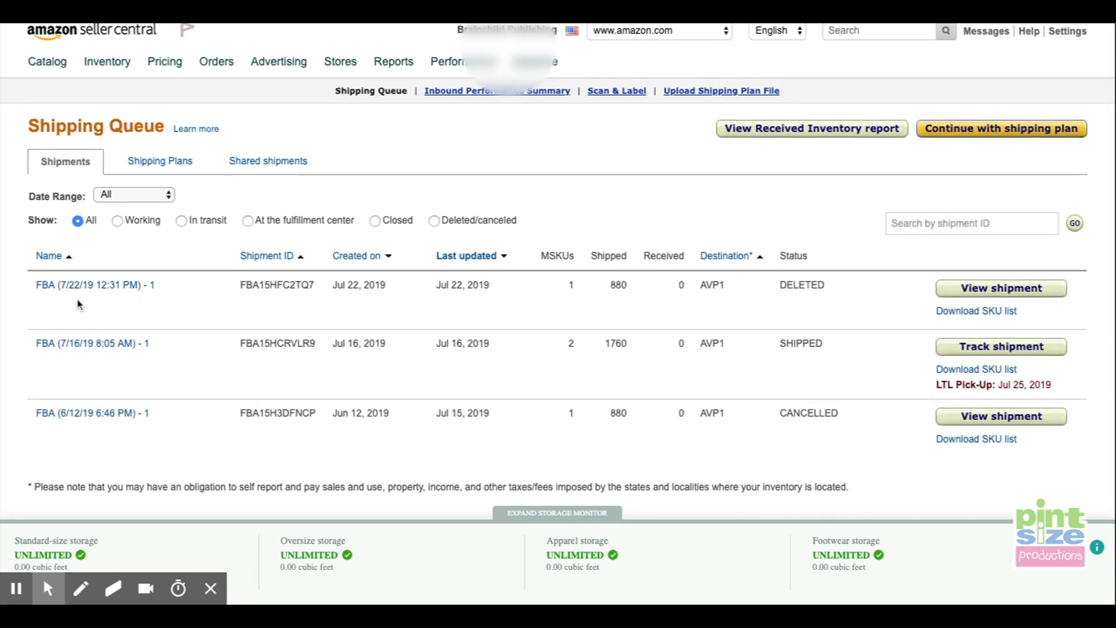
{"action": "left_click", "coordinate": [97, 414]}
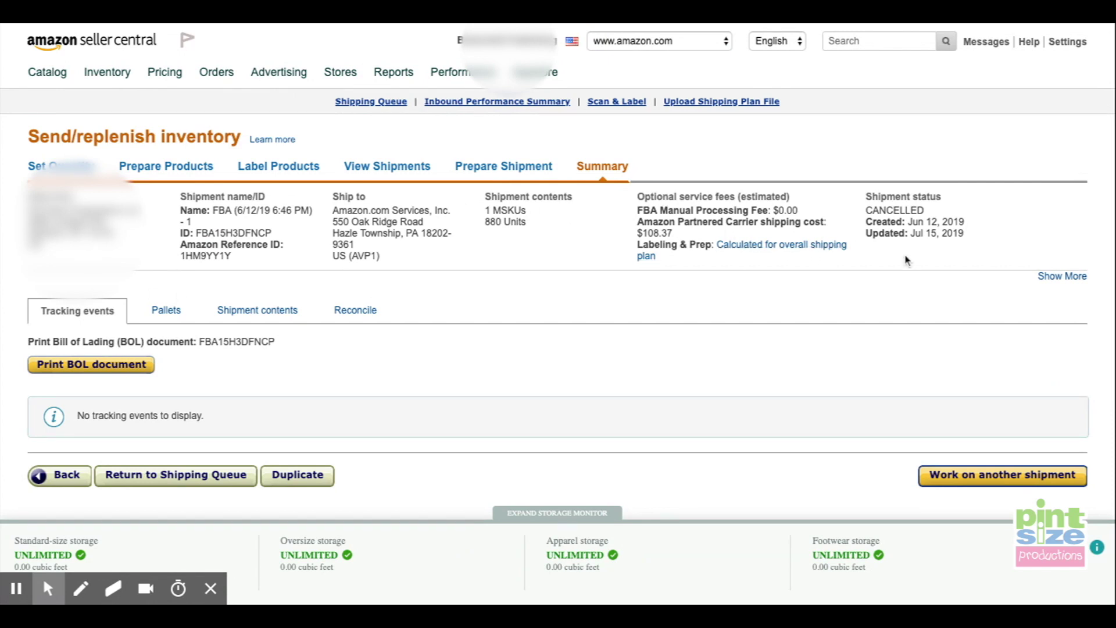
{"action": "scroll", "coordinate": [905, 260], "scroll_direction": "down", "scroll_amount": 1}
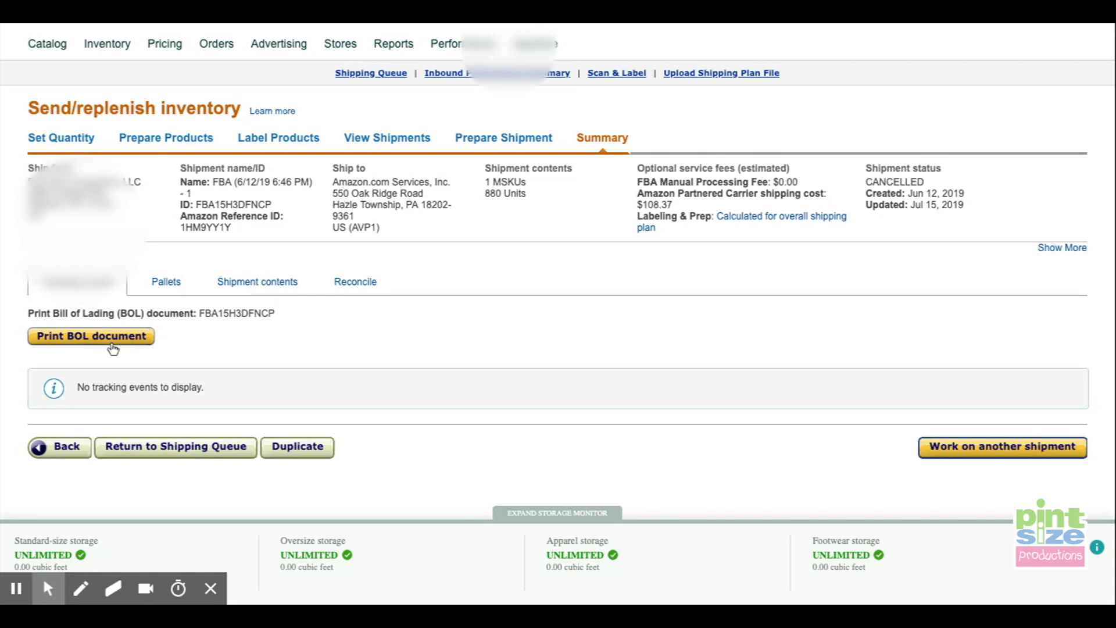
- View the Amazon-fulfilled inventory and check the first product's inbound and available quantities
{"action": "scroll", "coordinate": [113, 349], "scroll_direction": "up", "scroll_amount": 1}
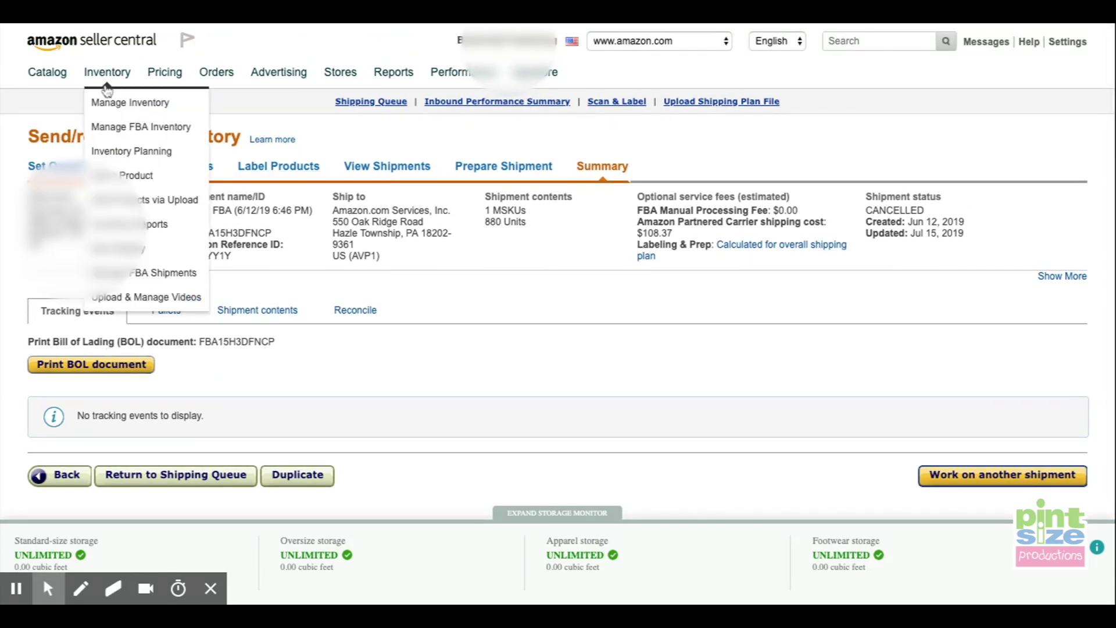
{"action": "left_click", "coordinate": [110, 129]}
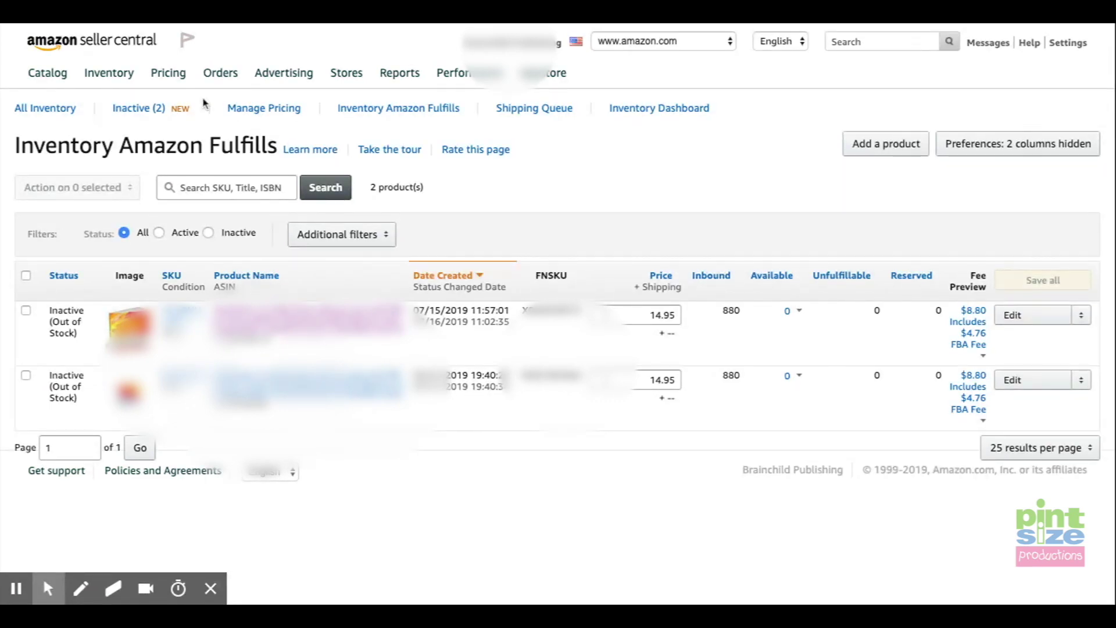
{"action": "mouse_move", "coordinate": [109, 73]}
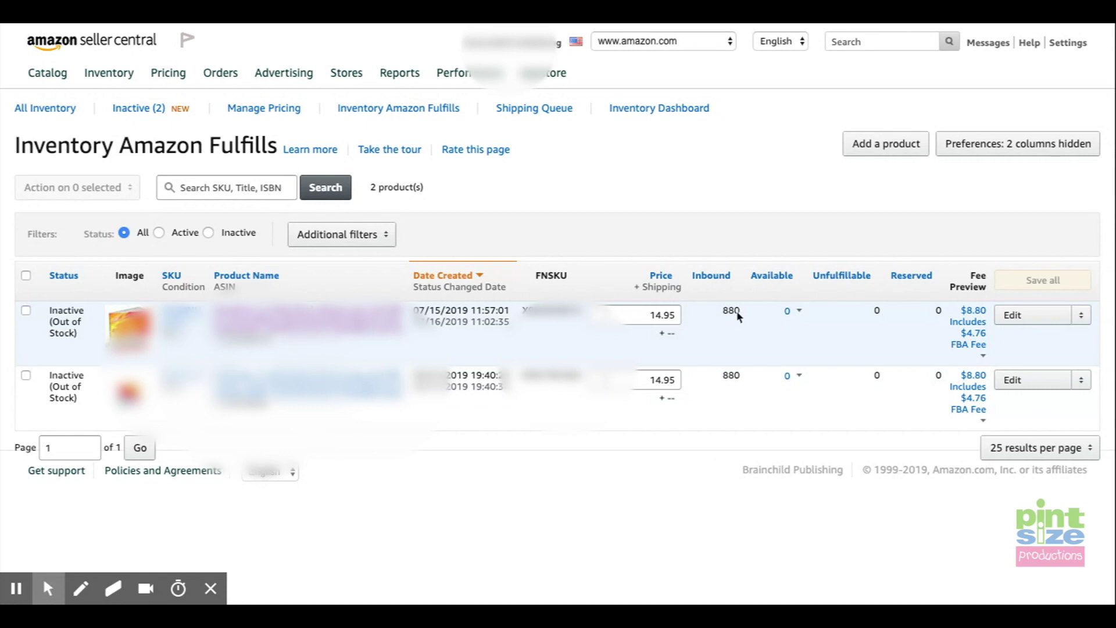
{"action": "left_click_drag", "start_coordinate": [732, 312], "coordinate": [723, 314]}
{"action": "double_click", "coordinate": [792, 320]}
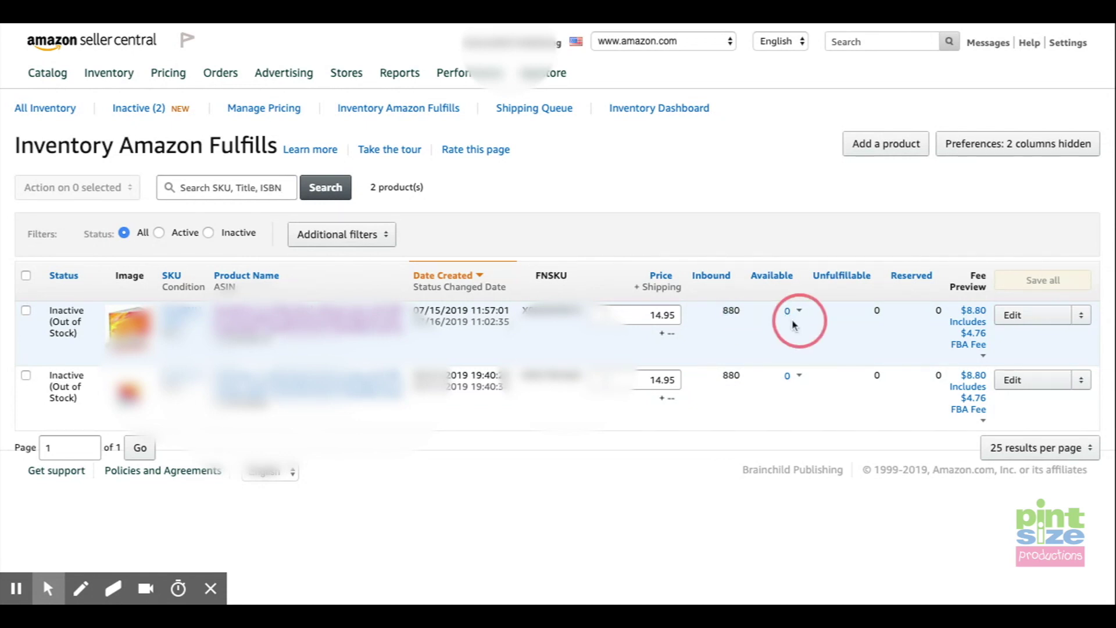